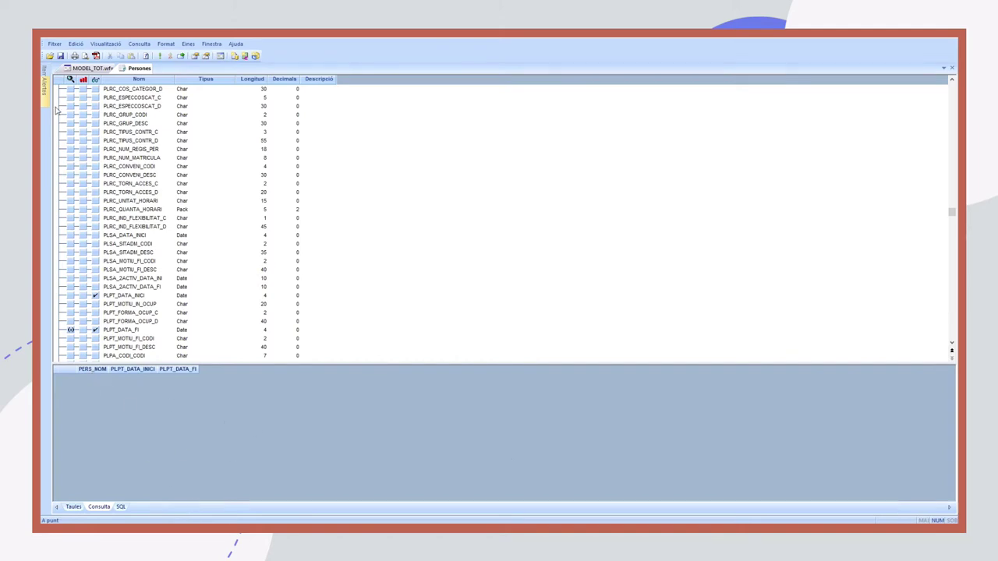
Open the PLPT_DATA_FI criterion and set the start date of its range to 01/05/2022
{"action": "double_click", "coordinate": [71, 330]}
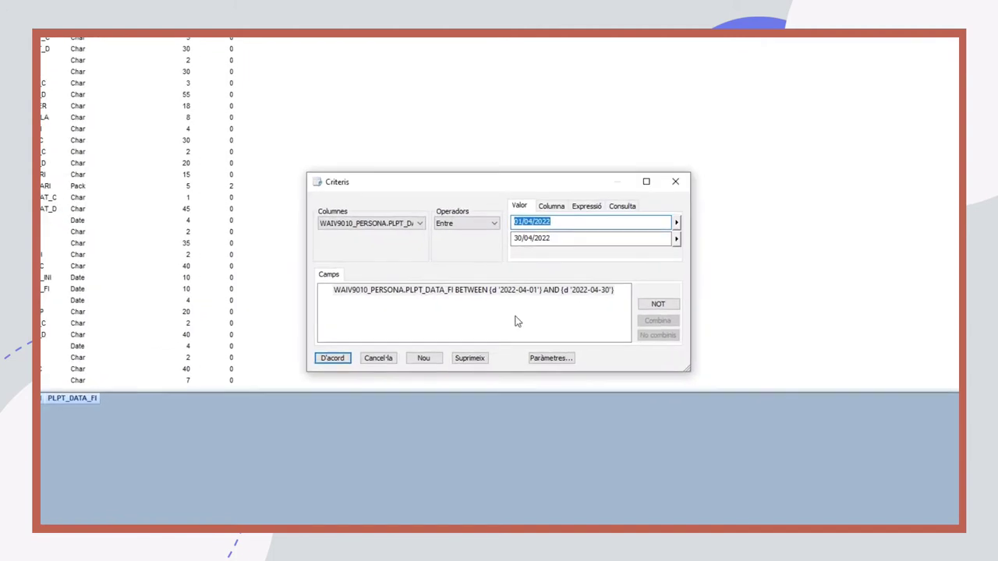
{"action": "key", "text": "Home"}
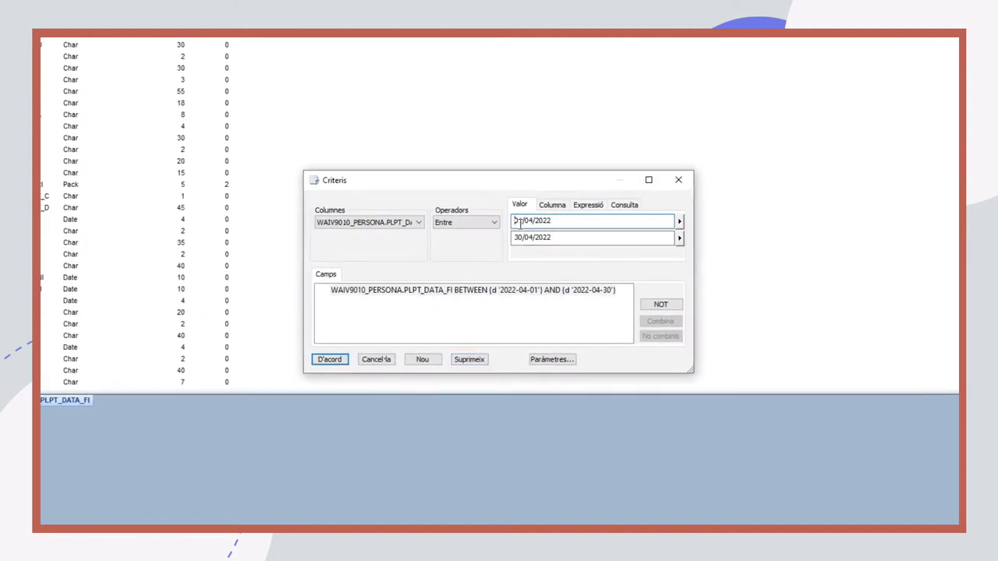
{"action": "left_click_drag", "start_coordinate": [516, 221], "coordinate": [531, 316]}
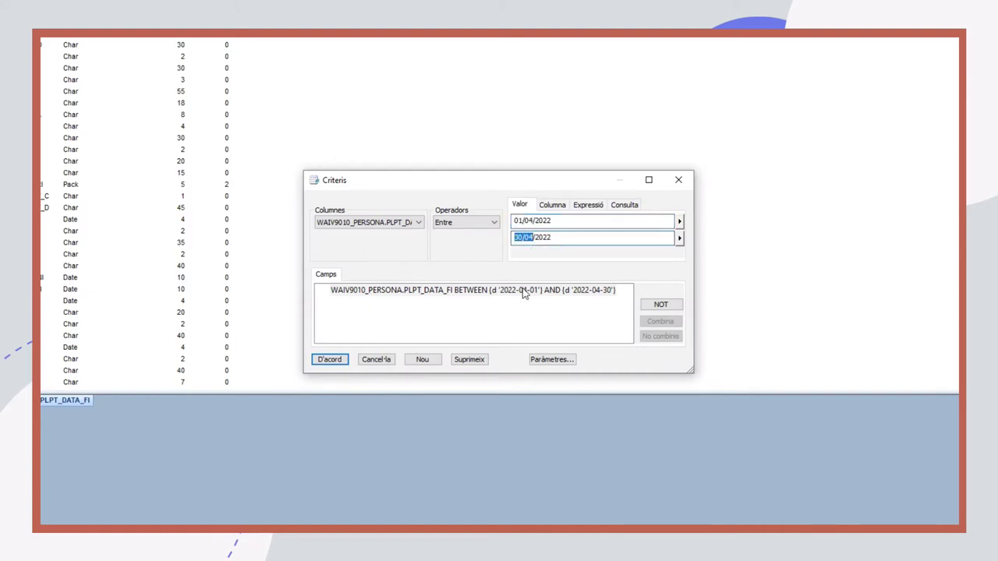
{"action": "left_click", "coordinate": [532, 221]}
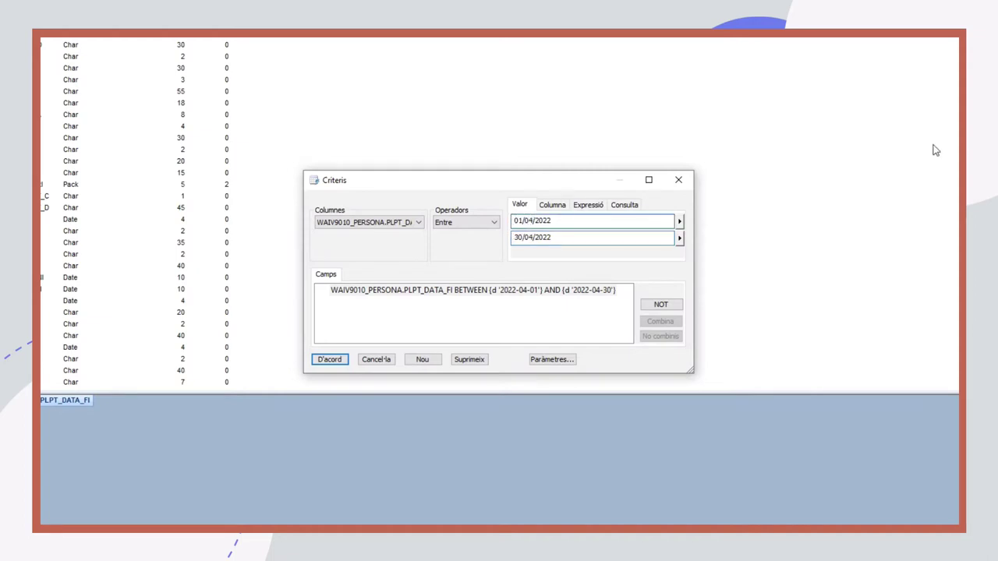
{"action": "key", "text": "BackSpace"}
{"action": "type", "text": "5"}
Set the end date of the PLPT_DATA_FI range to 31/05/2022
{"action": "key", "text": "Tab"}
{"action": "key", "text": "Right"}
{"action": "key", "text": "Delete"}
{"action": "type", "text": "1"}
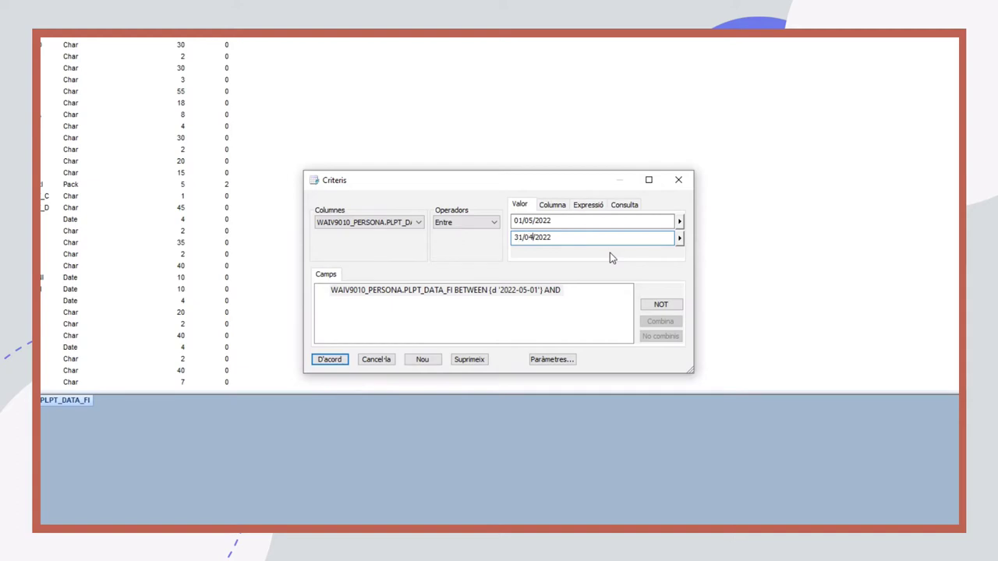
{"action": "key", "text": "BackSpace"}
{"action": "type", "text": "5"}
{"action": "left_click", "coordinate": [558, 222]}
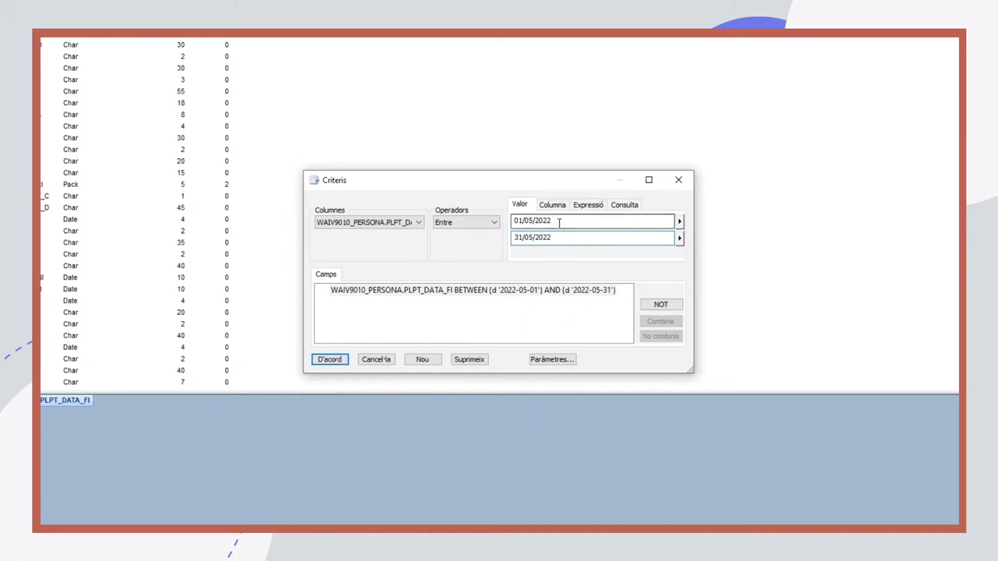
{"action": "double_click", "coordinate": [558, 222]}
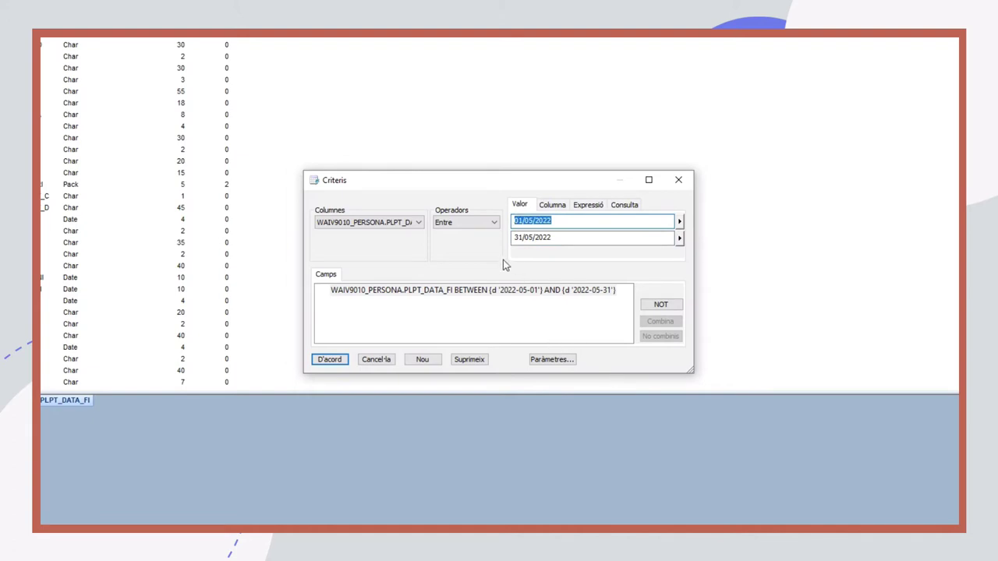
{"action": "left_click_drag", "start_coordinate": [561, 241], "coordinate": [509, 240]}
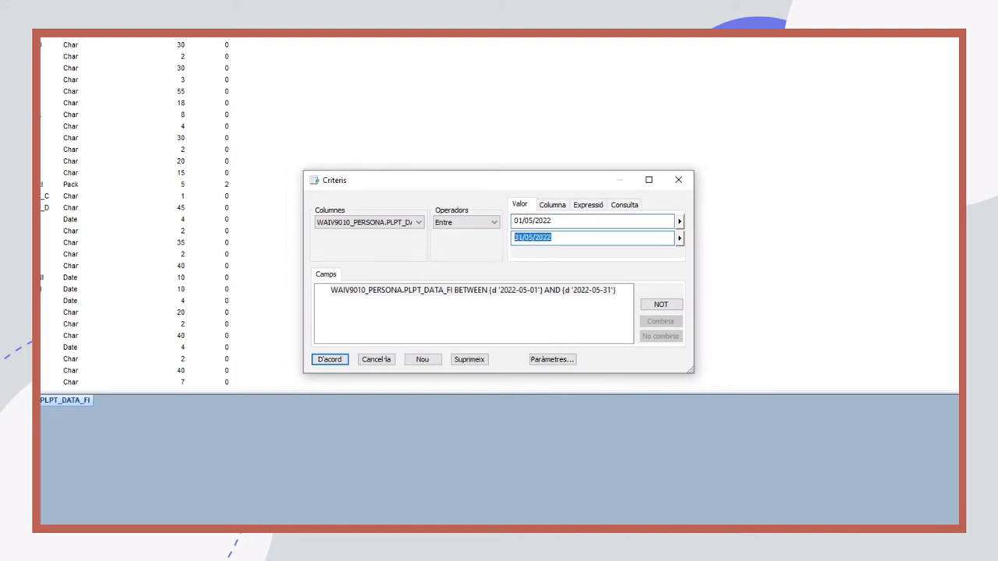
Create a query parameter named inici_periode with the type Data
{"action": "left_click", "coordinate": [552, 360]}
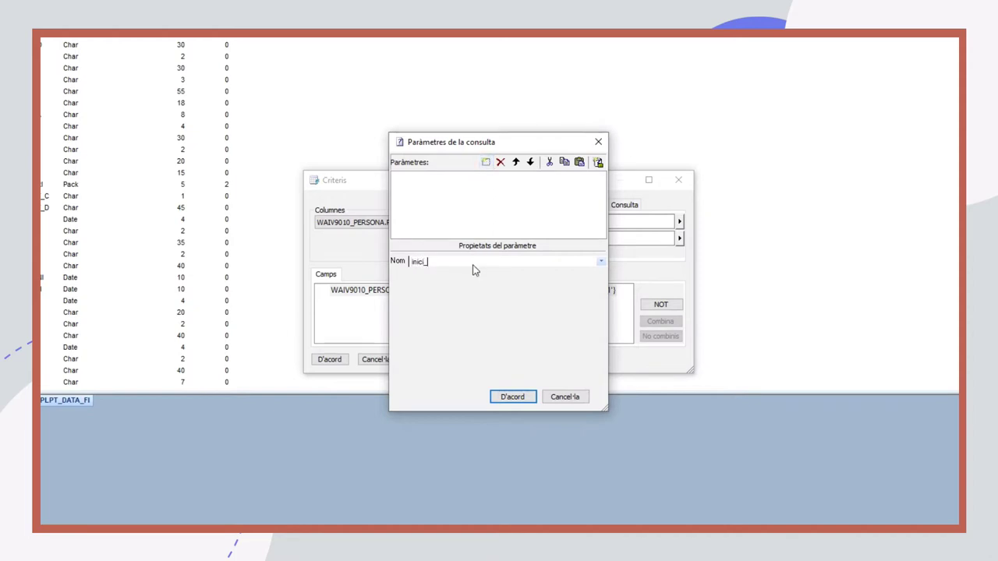
{"action": "type", "text": "periode"}
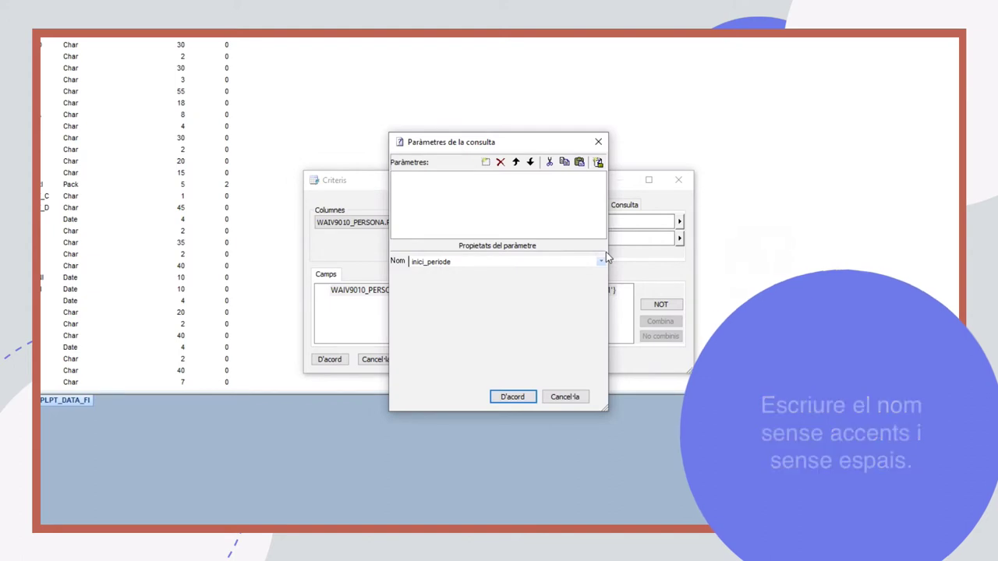
{"action": "key", "text": "Return"}
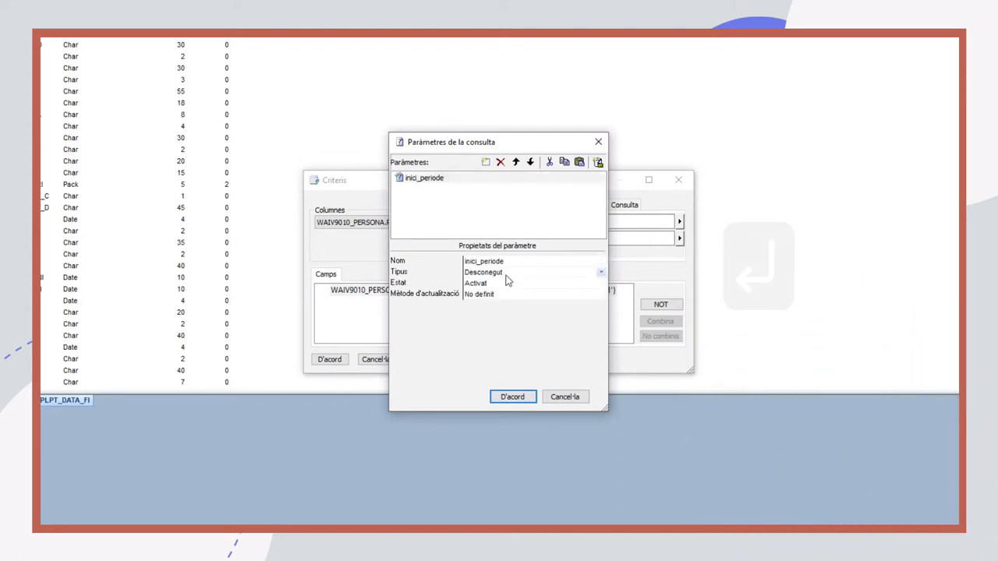
{"action": "left_click", "coordinate": [600, 272]}
{"action": "left_click", "coordinate": [602, 271]}
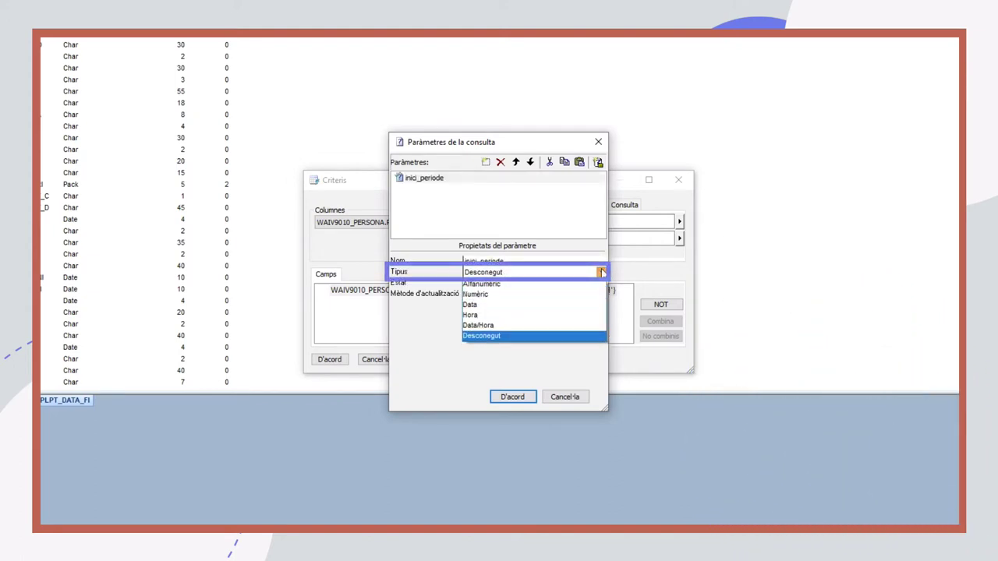
{"action": "left_click", "coordinate": [524, 306]}
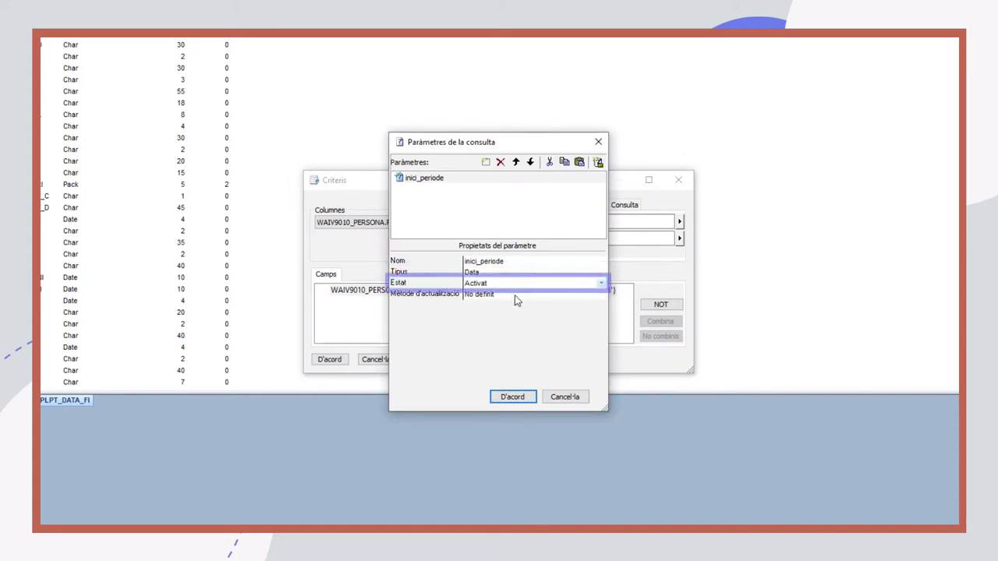
Set the inici_periode update method to Pregunta and its title to "Quin és el primer dia del període?"
{"action": "left_click", "coordinate": [448, 301]}
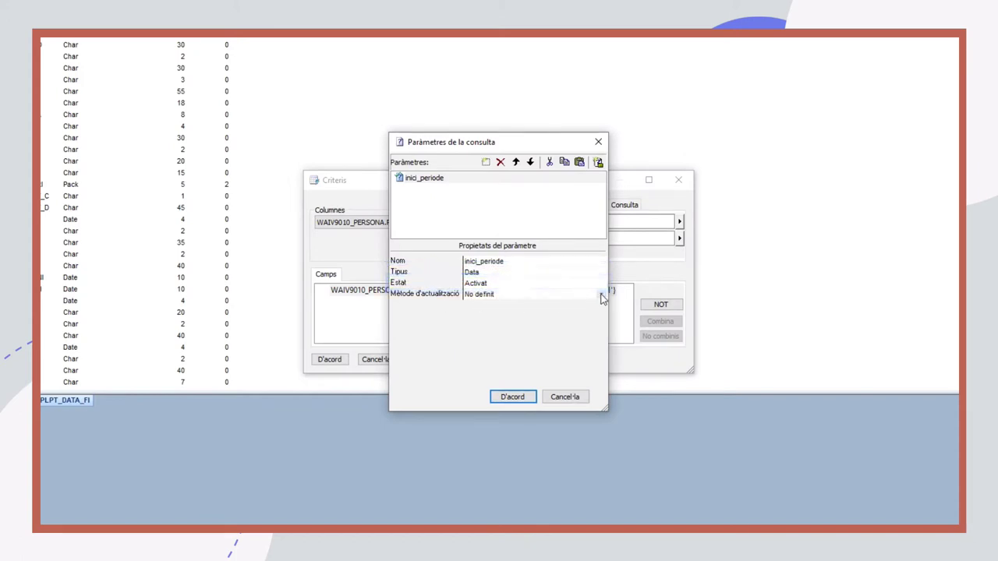
{"action": "left_click", "coordinate": [602, 295]}
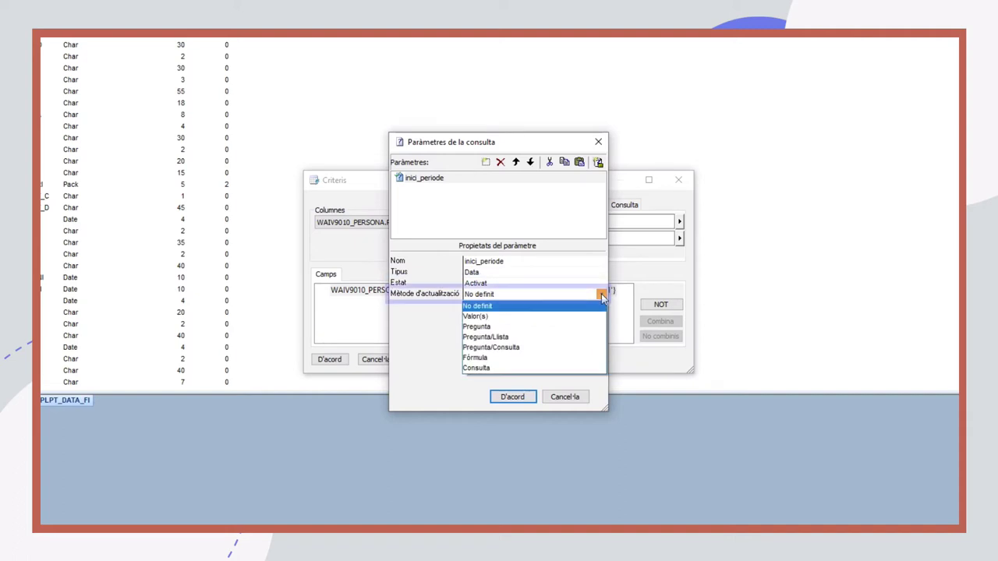
{"action": "left_click", "coordinate": [509, 326]}
{"action": "left_click", "coordinate": [478, 305]}
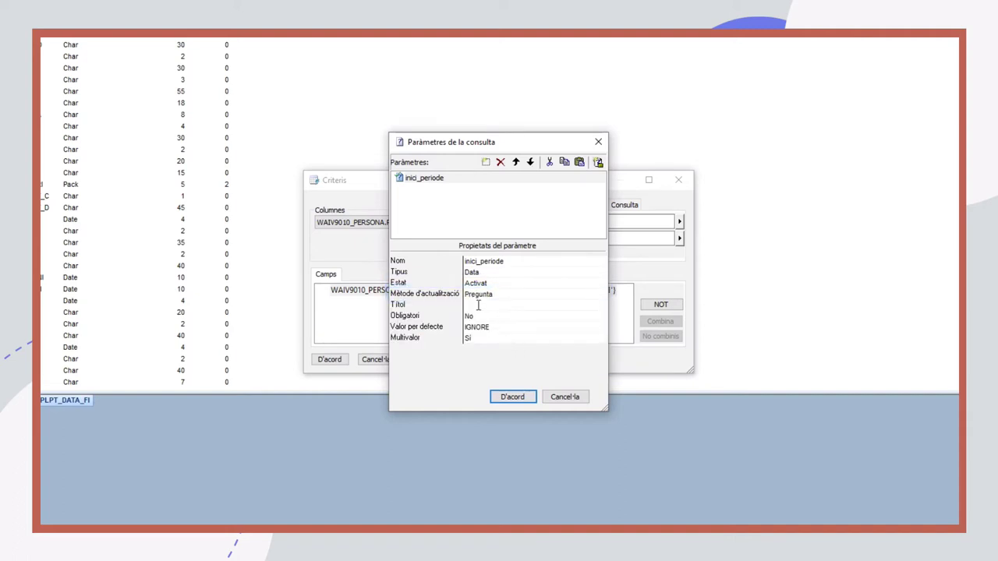
{"action": "type", "text": "Quin"}
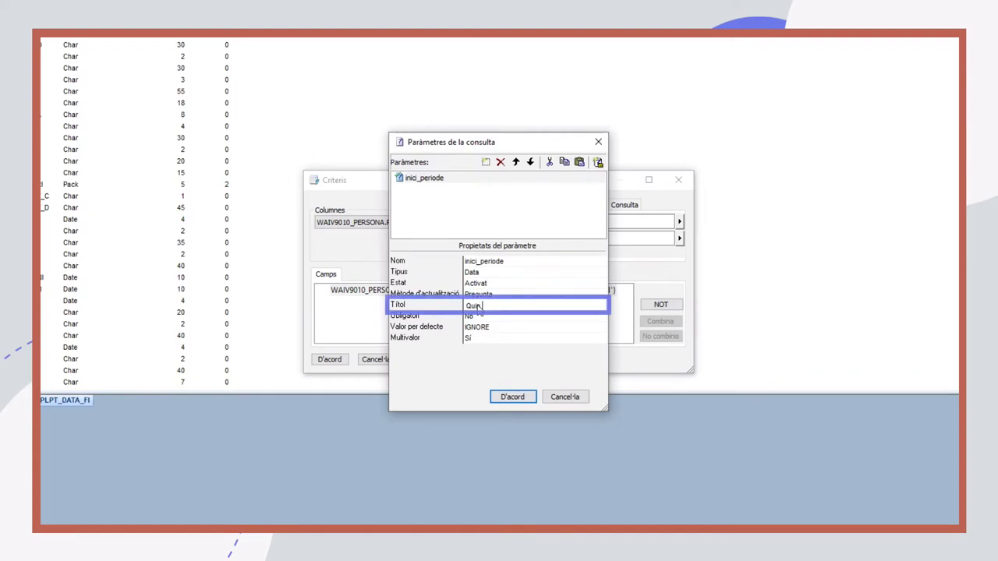
{"action": "type", "text": " és el primer dia del període?"}
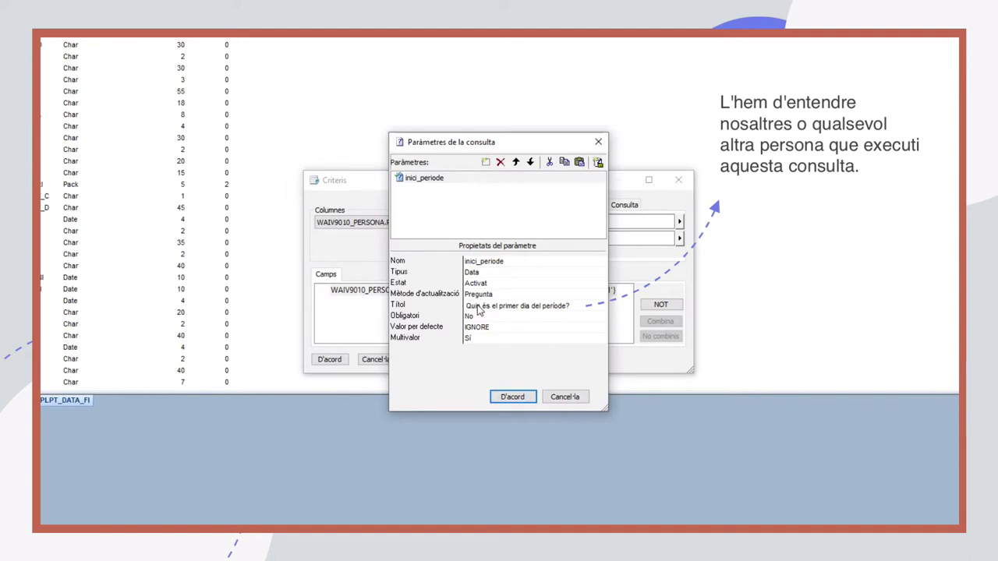
Make the inici_periode parameter mandatory (Sí) and clear its IGNORE default value
{"action": "left_click", "coordinate": [487, 315]}
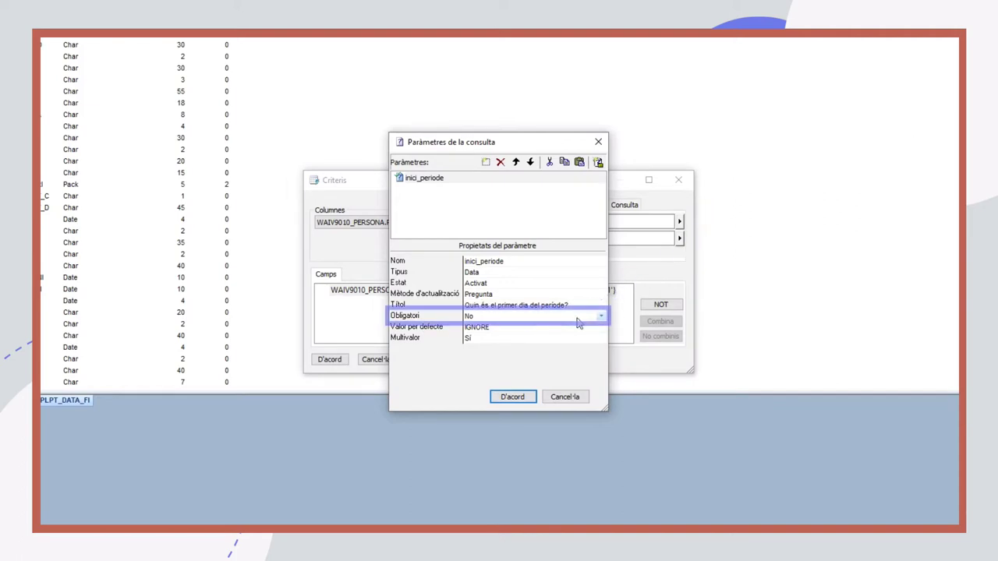
{"action": "left_click", "coordinate": [600, 317]}
{"action": "left_click", "coordinate": [476, 337]}
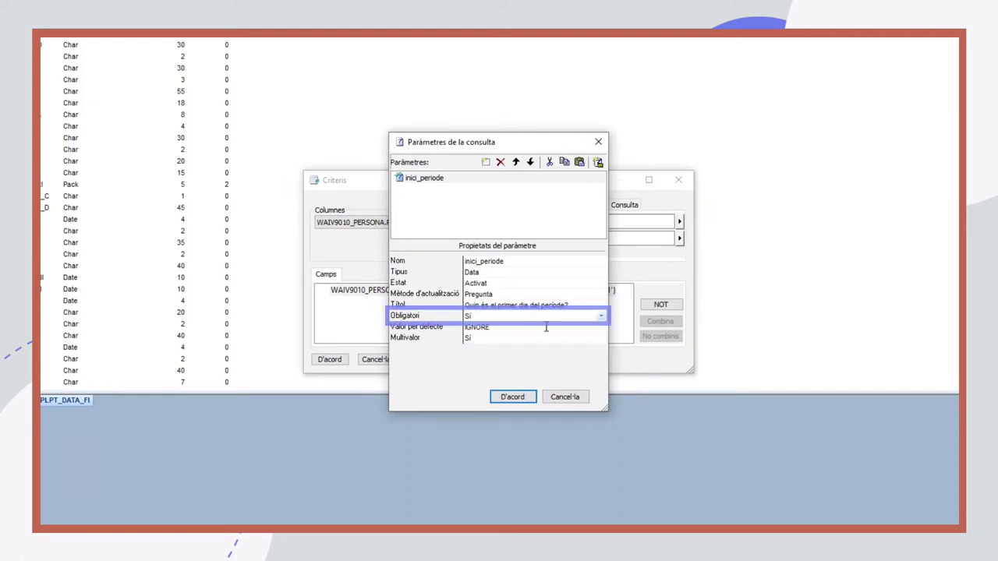
{"action": "left_click", "coordinate": [496, 329]}
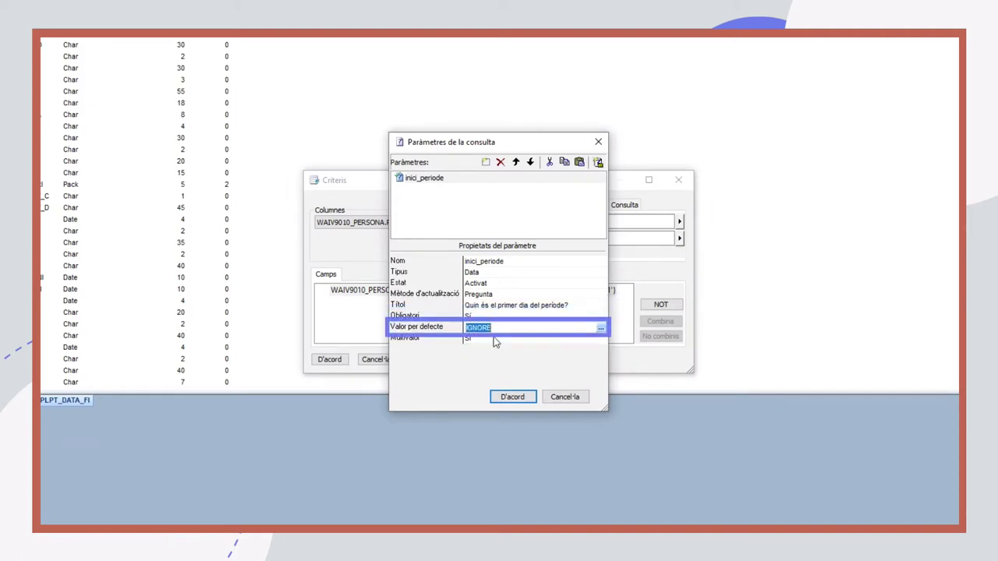
{"action": "key", "text": "Delete"}
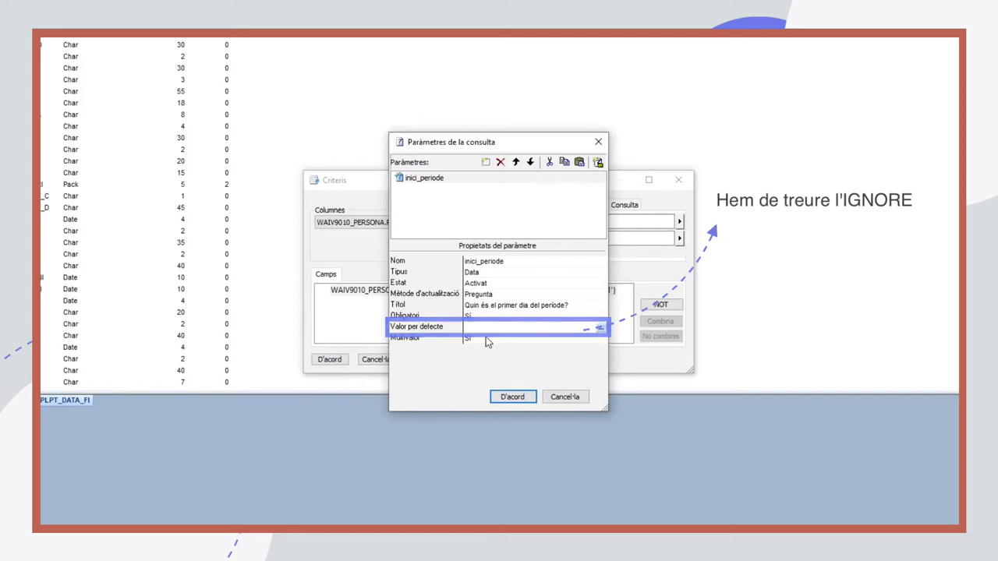
Set Multivalor to No for inici_periode and accept the query parameters
{"action": "left_click", "coordinate": [487, 340]}
{"action": "left_click", "coordinate": [602, 340]}
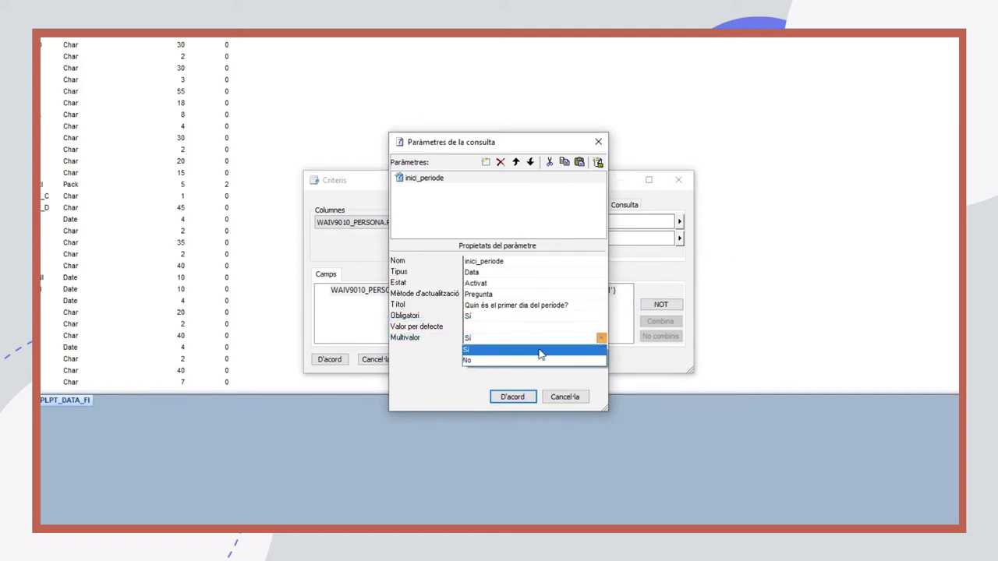
{"action": "left_click", "coordinate": [508, 361]}
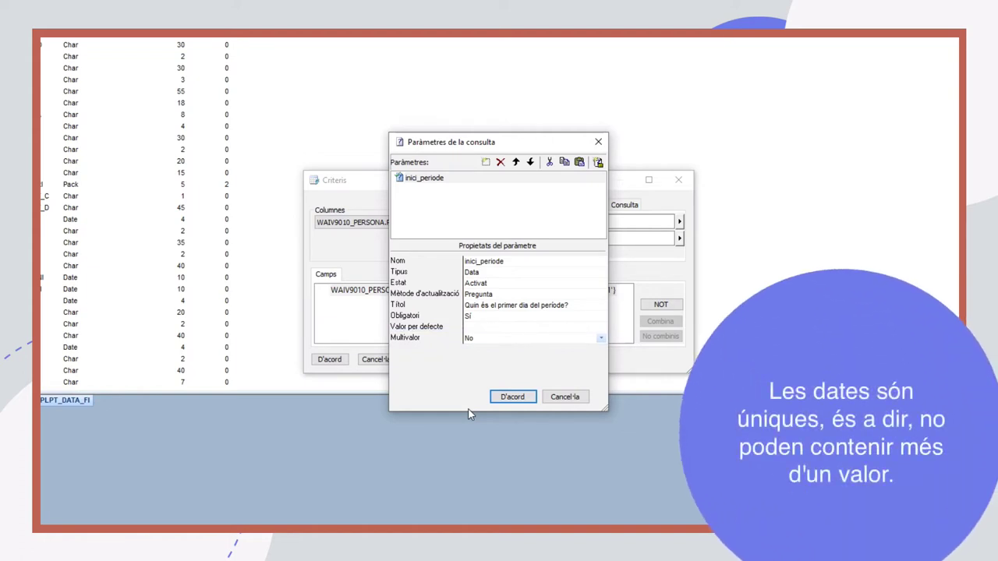
{"action": "left_click", "coordinate": [518, 399]}
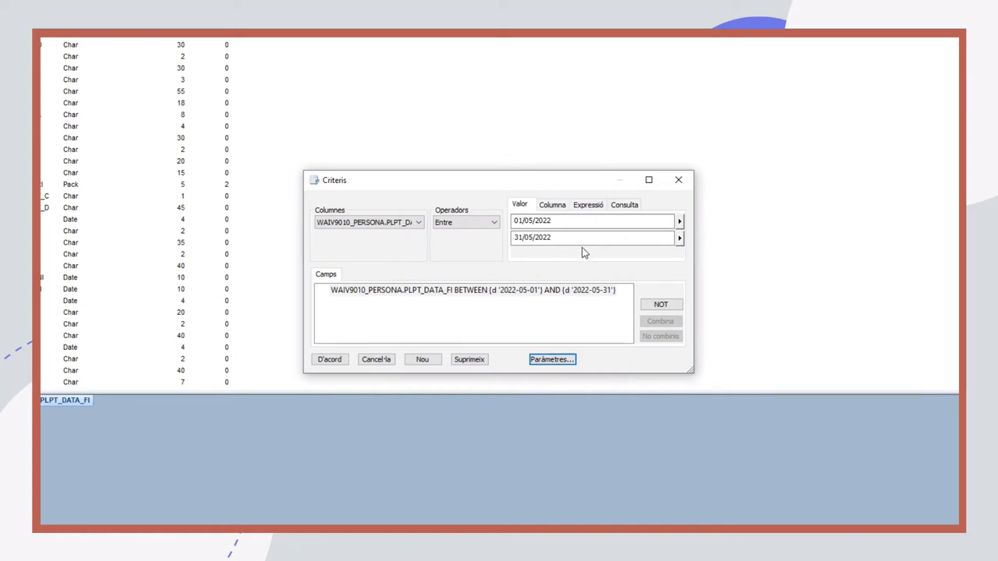
Add a second query parameter named fi_periode with the type Data
{"action": "left_click", "coordinate": [551, 359]}
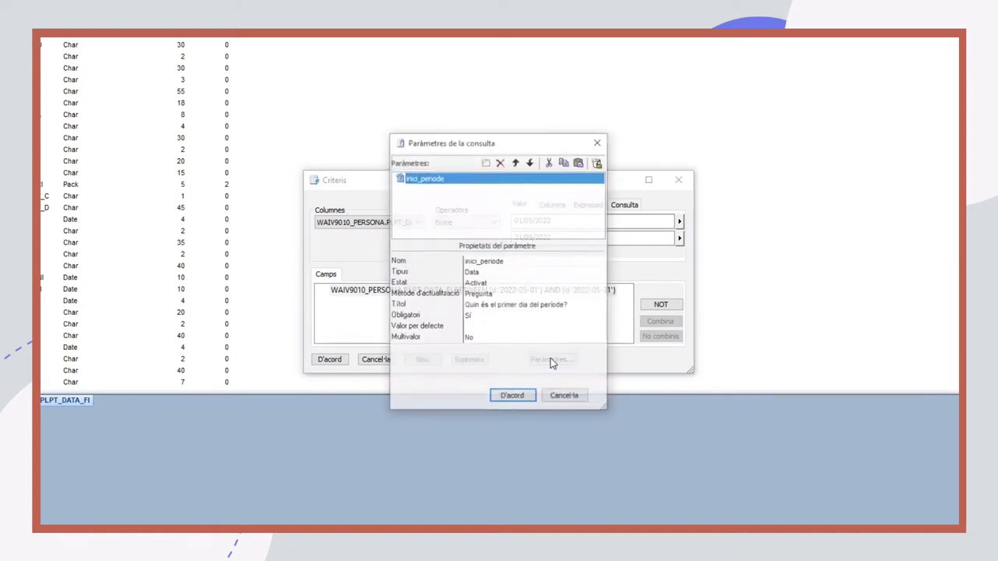
{"action": "left_click", "coordinate": [486, 162]}
{"action": "type", "text": "fi_periode"}
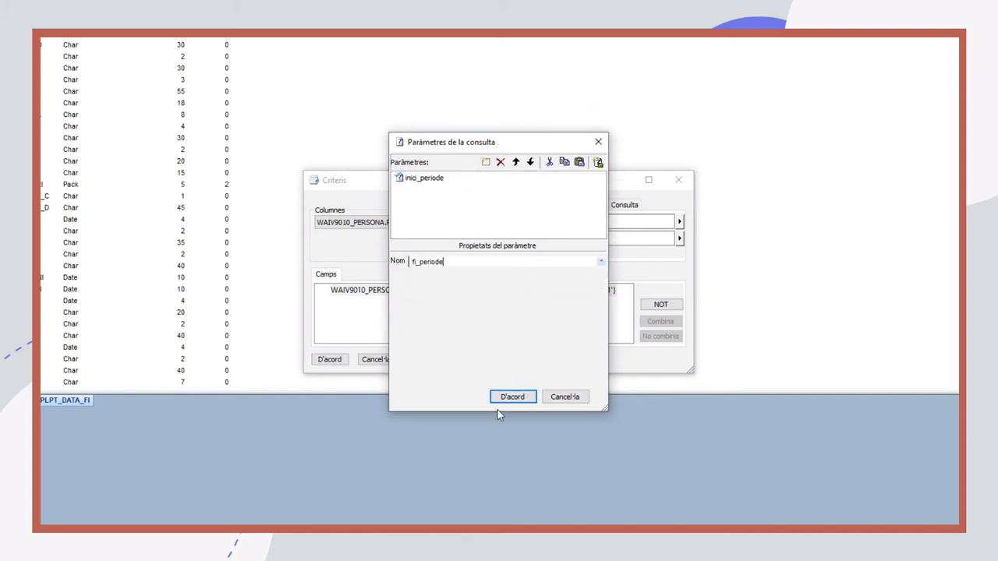
{"action": "key", "text": "Return"}
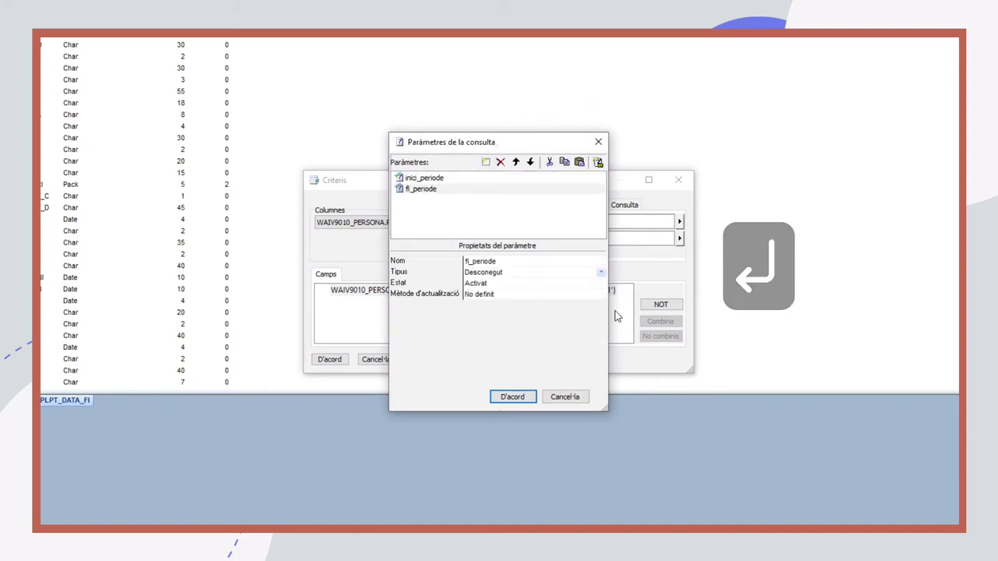
{"action": "left_click", "coordinate": [599, 271]}
{"action": "left_click", "coordinate": [599, 271]}
{"action": "left_click", "coordinate": [500, 294]}
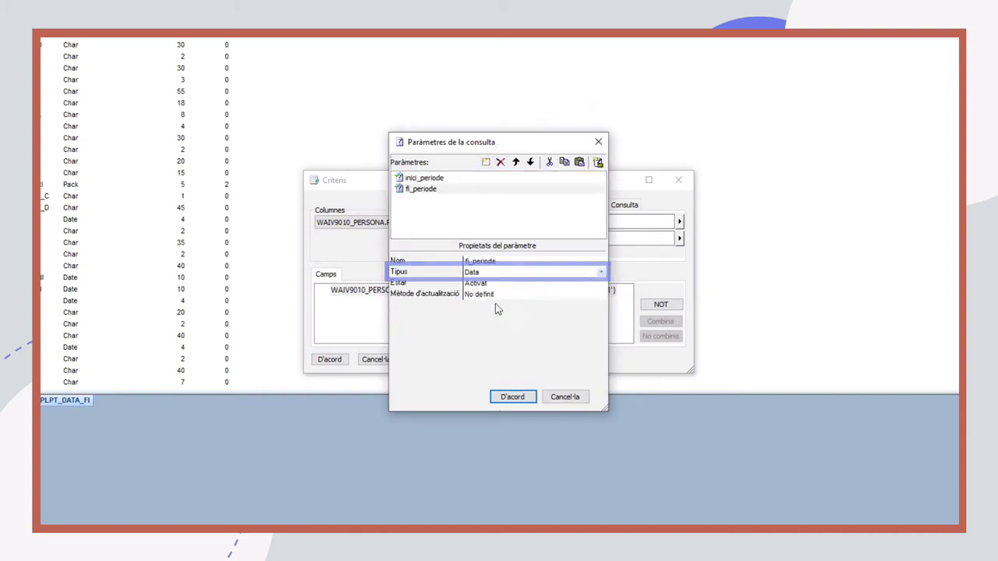
Set the fi_periode update method to Pregunta and its title to "Quin és l'últim dia del període?"
{"action": "left_click", "coordinate": [489, 284]}
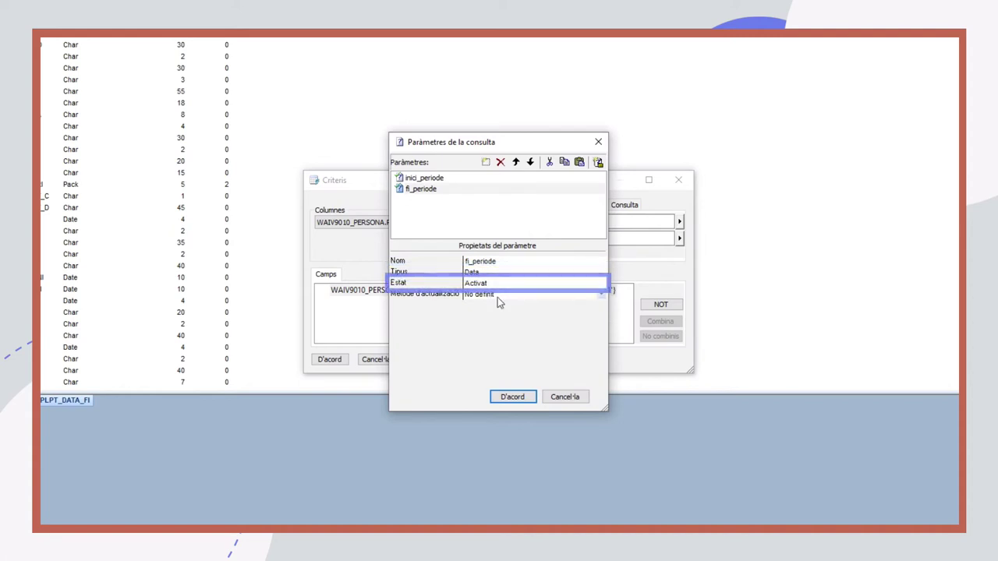
{"action": "left_click", "coordinate": [602, 294]}
{"action": "left_click", "coordinate": [600, 294]}
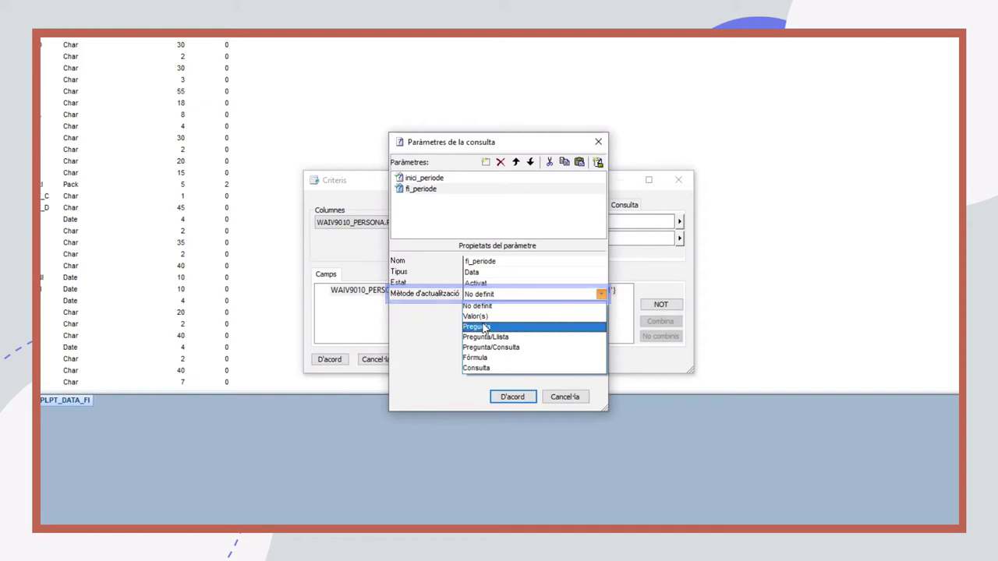
{"action": "left_click", "coordinate": [485, 328]}
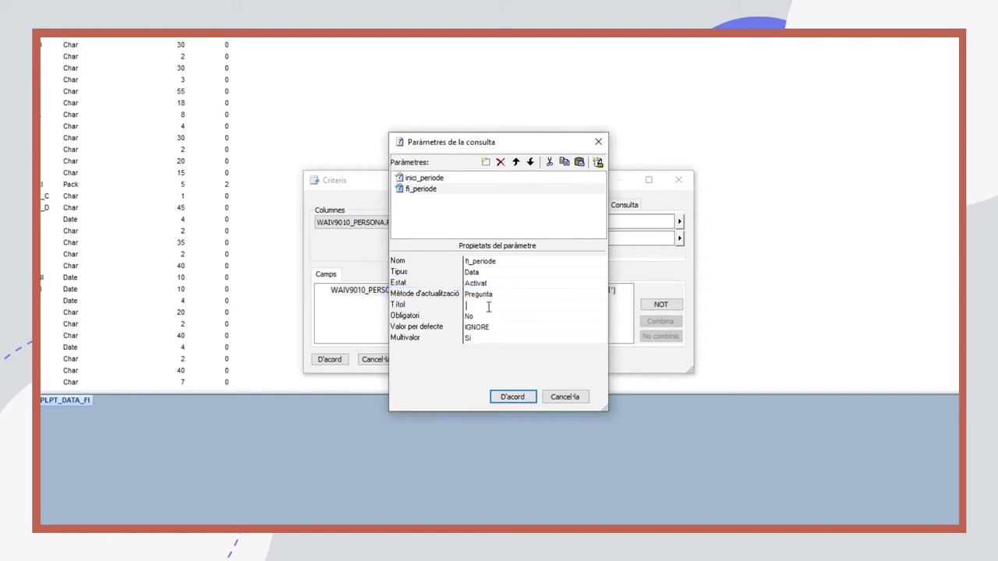
{"action": "left_click", "coordinate": [488, 306]}
{"action": "type", "text": "Quin és l"}
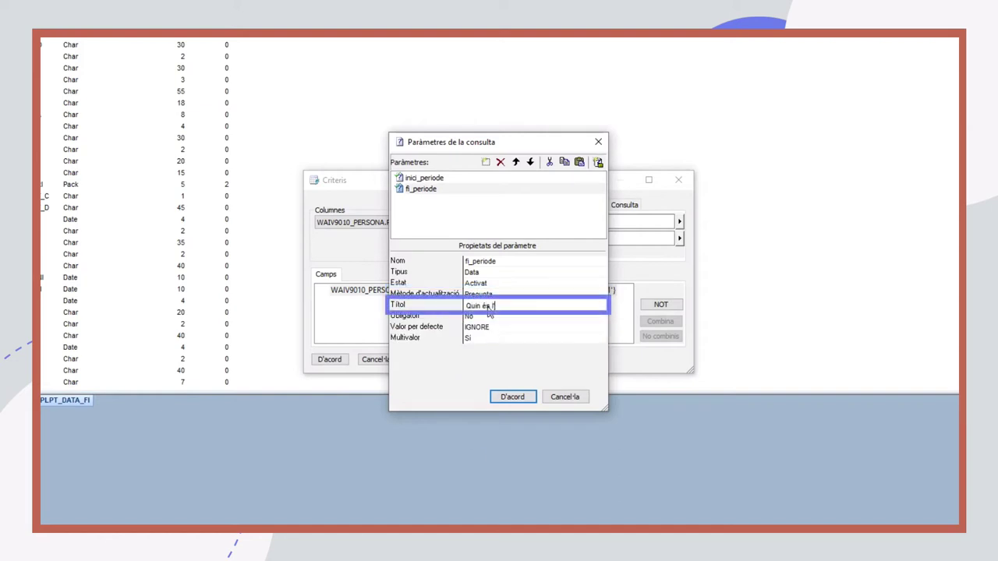
{"action": "type", "text": "'últim dia del periode?"}
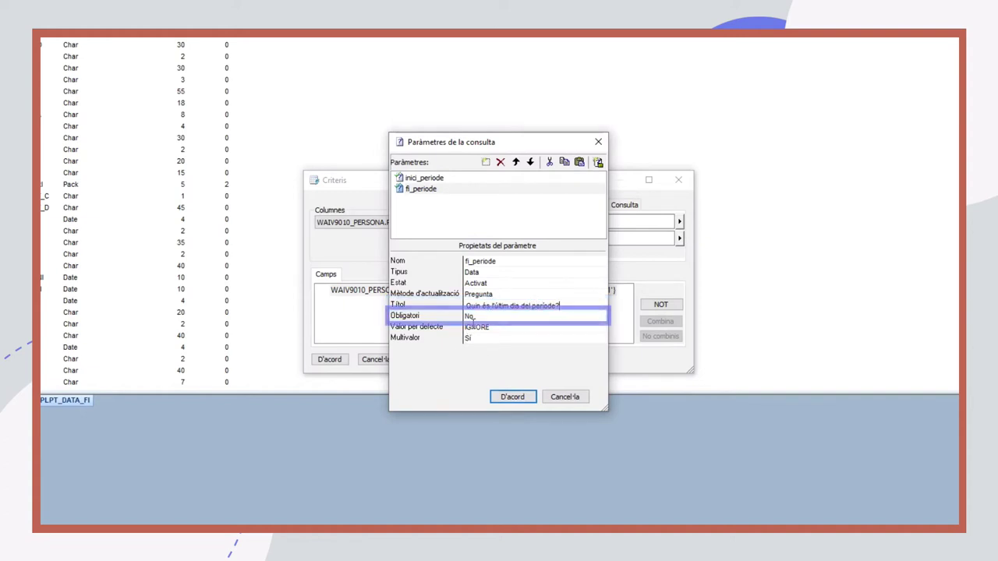
Make the fi_periode parameter mandatory (Sí) and clear its IGNORE default value
{"action": "left_click", "coordinate": [473, 317]}
{"action": "left_click", "coordinate": [601, 317]}
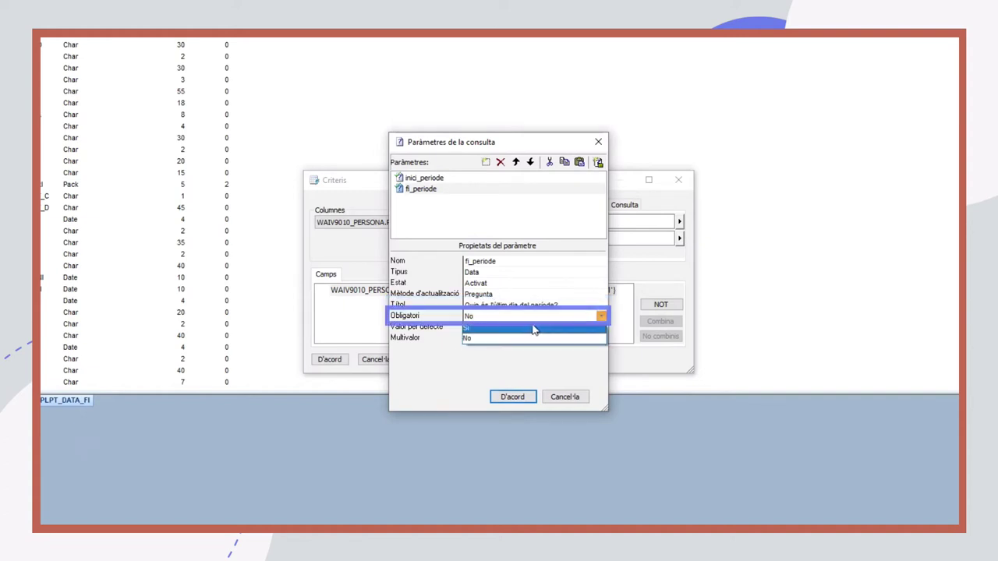
{"action": "left_click", "coordinate": [515, 328]}
{"action": "left_click", "coordinate": [501, 326]}
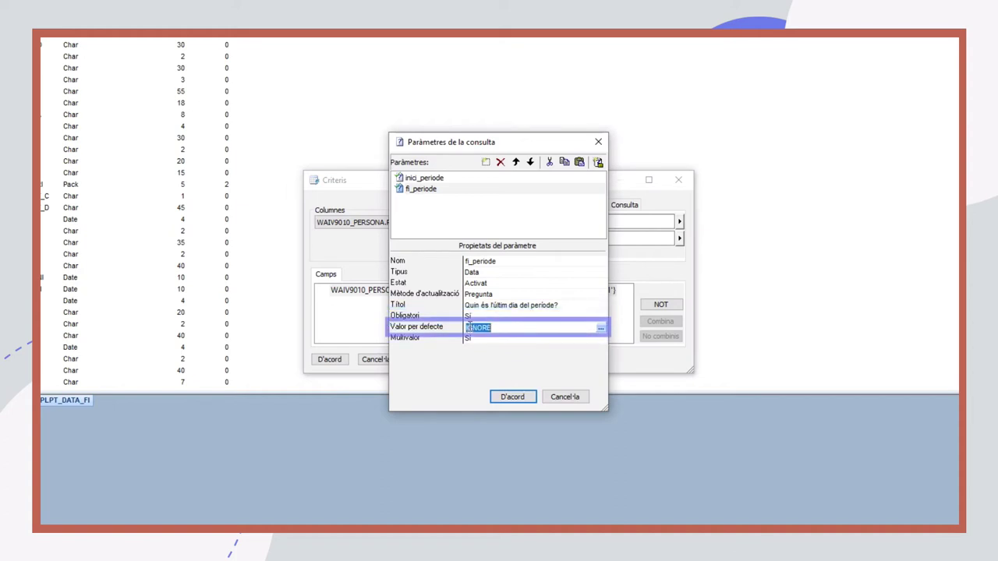
{"action": "key", "text": "BackSpace"}
Set Multivalor to No for the fi_periode parameter
{"action": "left_click", "coordinate": [493, 339]}
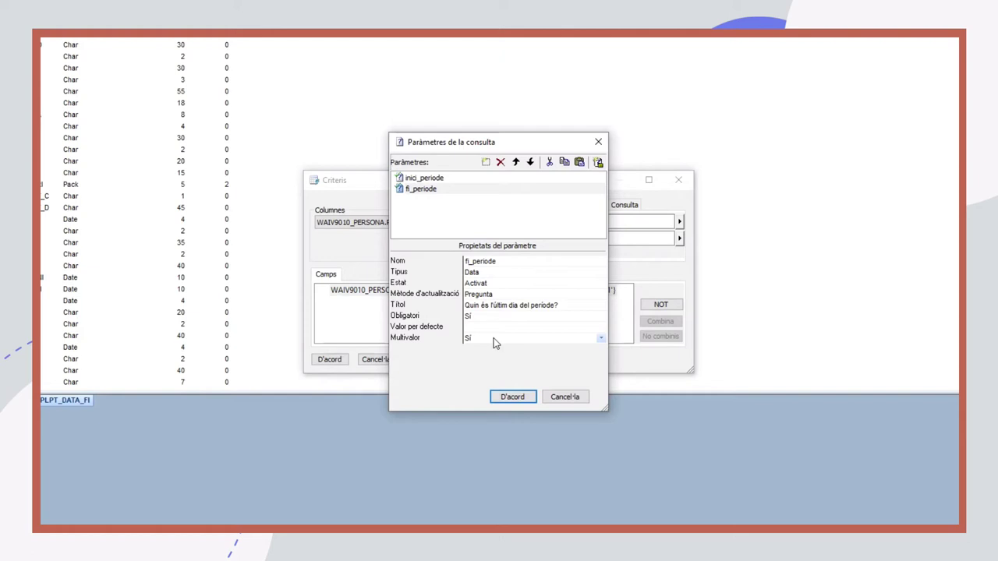
{"action": "left_click", "coordinate": [600, 338]}
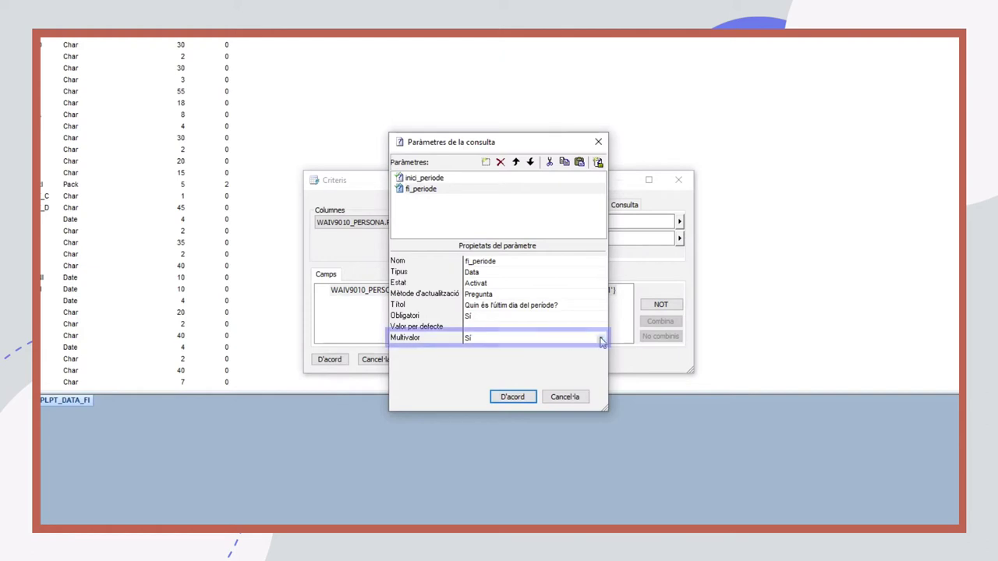
{"action": "left_click", "coordinate": [600, 338]}
{"action": "left_click", "coordinate": [500, 360]}
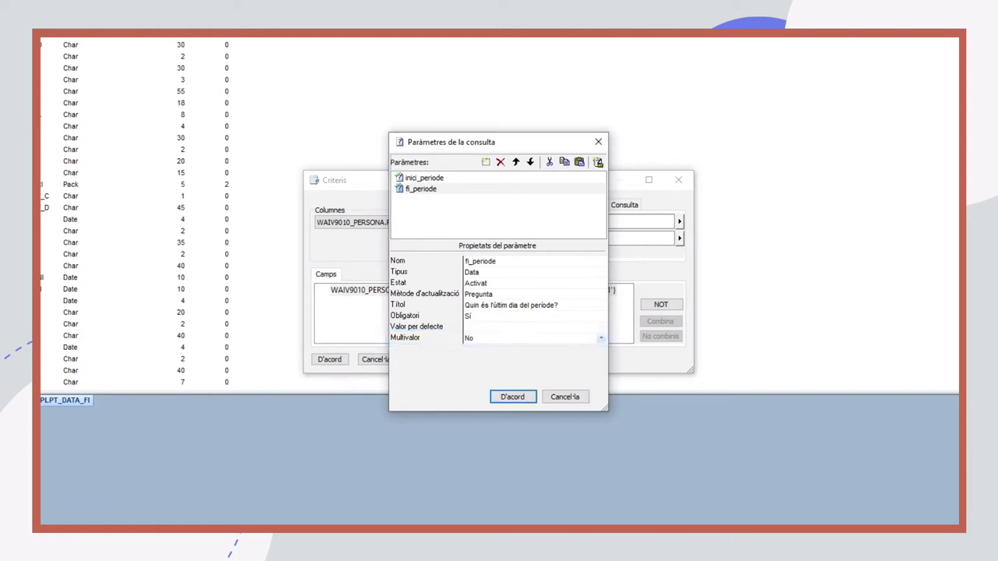
Review the properties of inici_periode and fi_periode, and accept the query parameters
{"action": "left_click", "coordinate": [421, 179]}
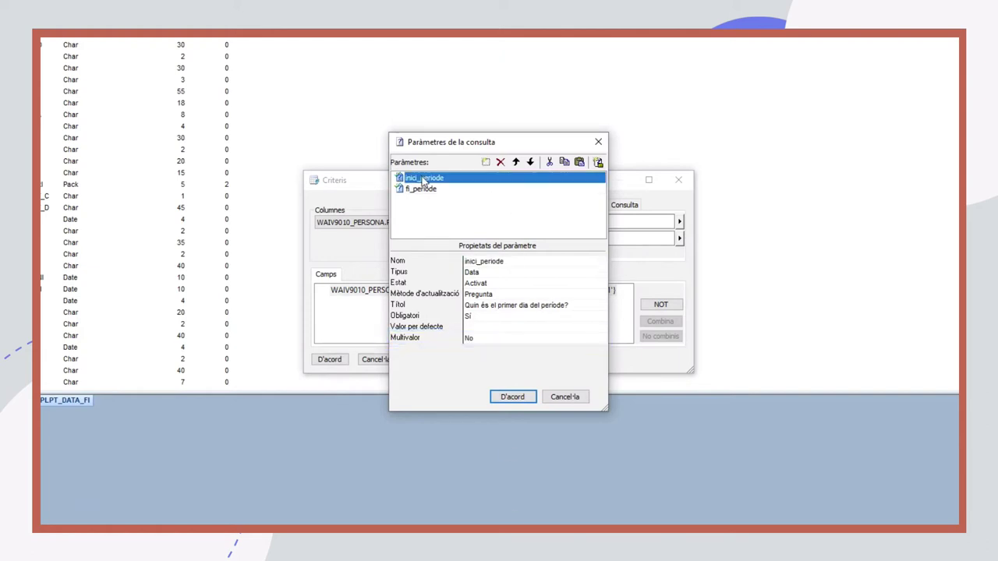
{"action": "left_click", "coordinate": [425, 189]}
{"action": "left_click", "coordinate": [425, 178]}
{"action": "left_click", "coordinate": [430, 191]}
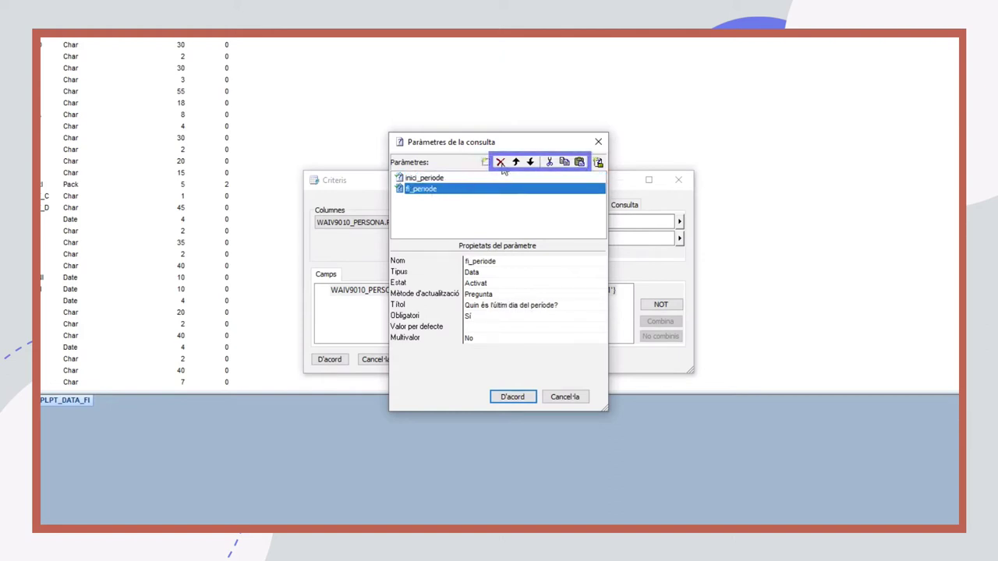
{"action": "left_click", "coordinate": [425, 178]}
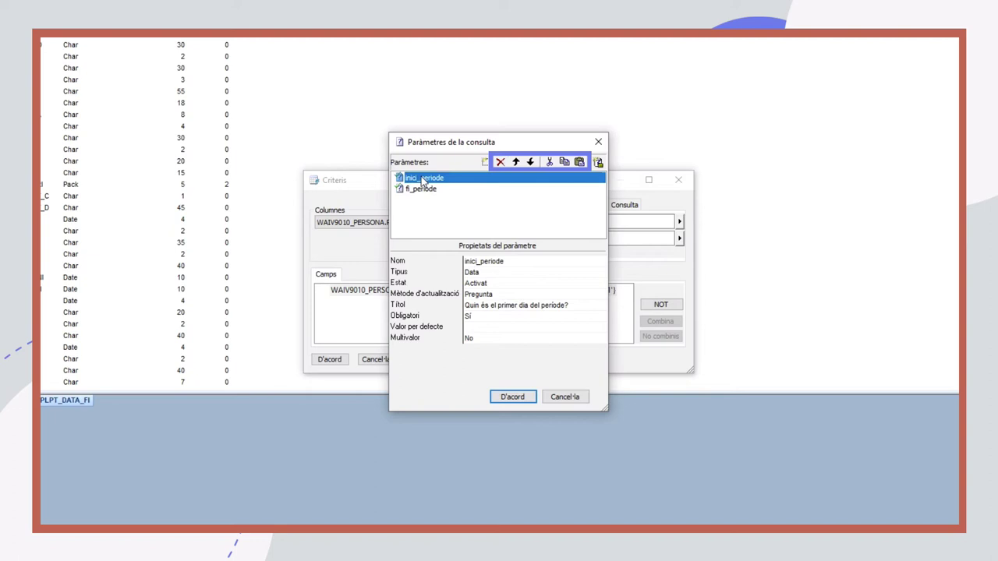
{"action": "left_click", "coordinate": [531, 162]}
{"action": "left_click", "coordinate": [530, 162]}
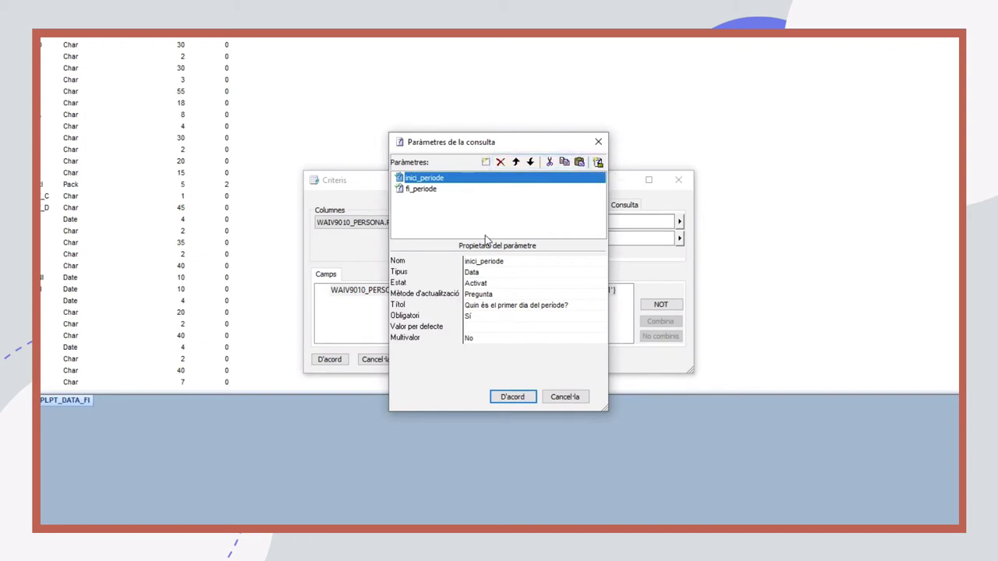
{"action": "left_click", "coordinate": [512, 395]}
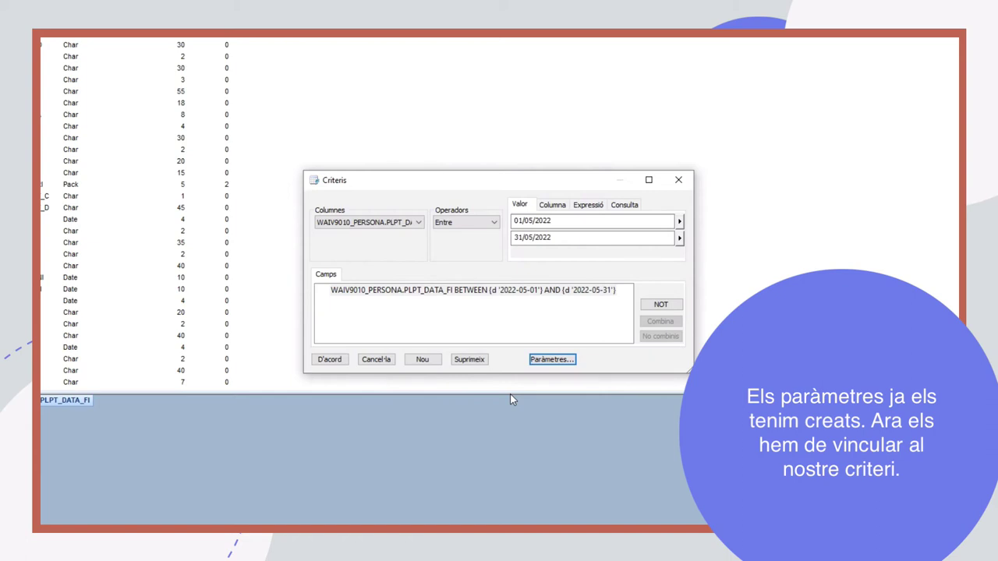
Replace the first date of the PLPT_DATA_FI criterion with an expression that uses the inici_periode parameter
{"action": "left_click", "coordinate": [533, 223]}
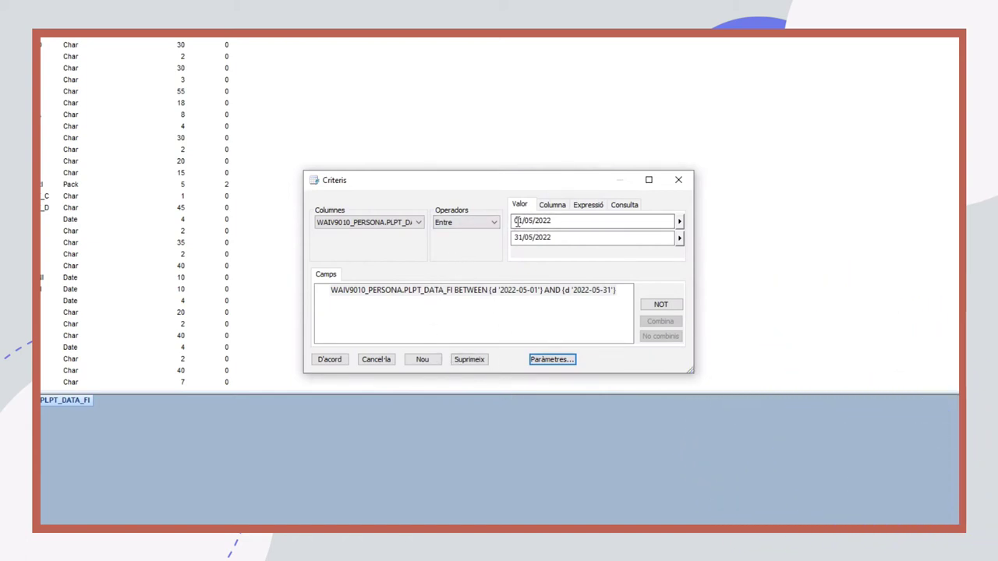
{"action": "mouse_move", "coordinate": [552, 221]}
{"action": "left_mouse_down"}
{"action": "mouse_move", "coordinate": [520, 220]}
{"action": "mouse_move", "coordinate": [551, 221]}
{"action": "left_mouse_up"}
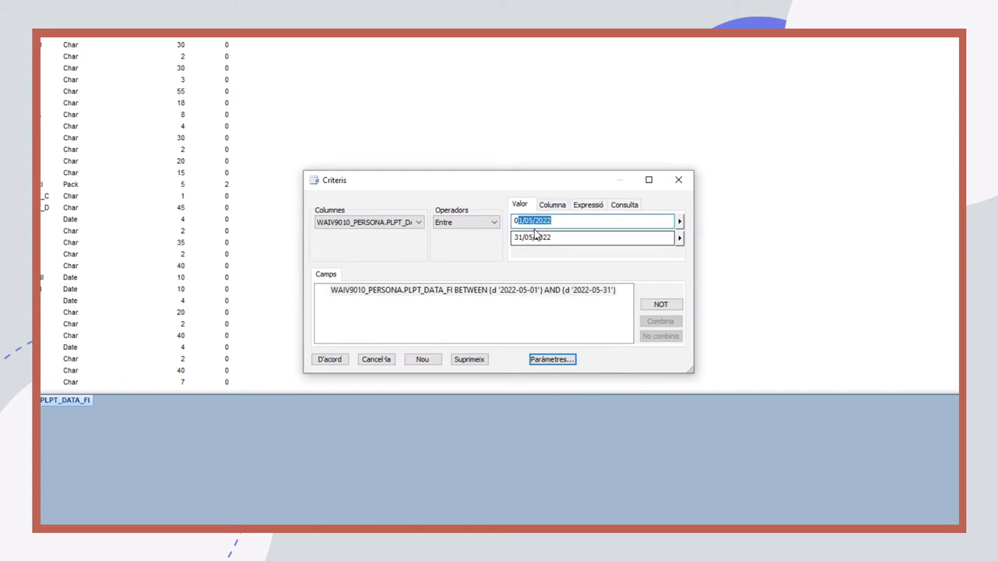
{"action": "left_click", "coordinate": [592, 206]}
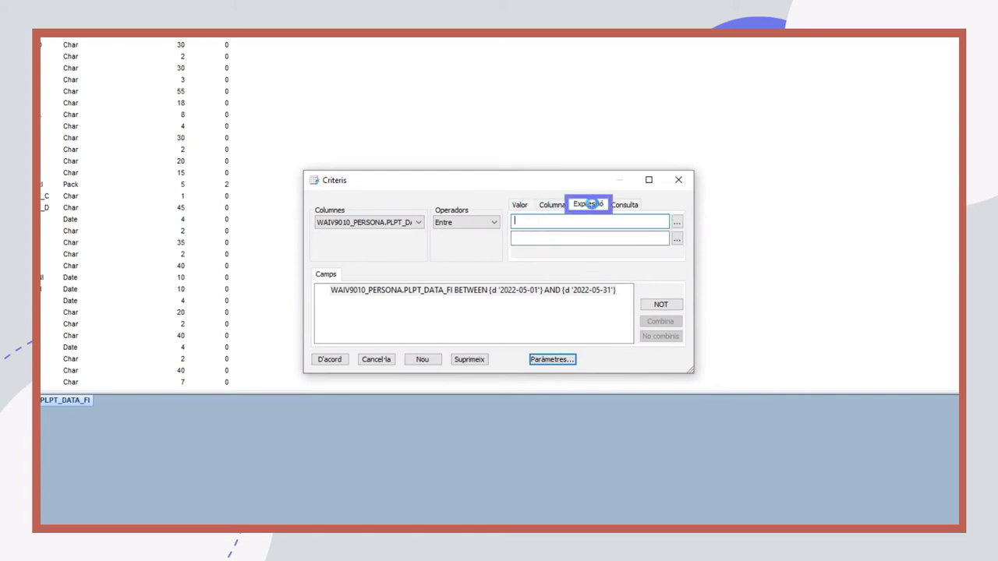
{"action": "left_click", "coordinate": [677, 224]}
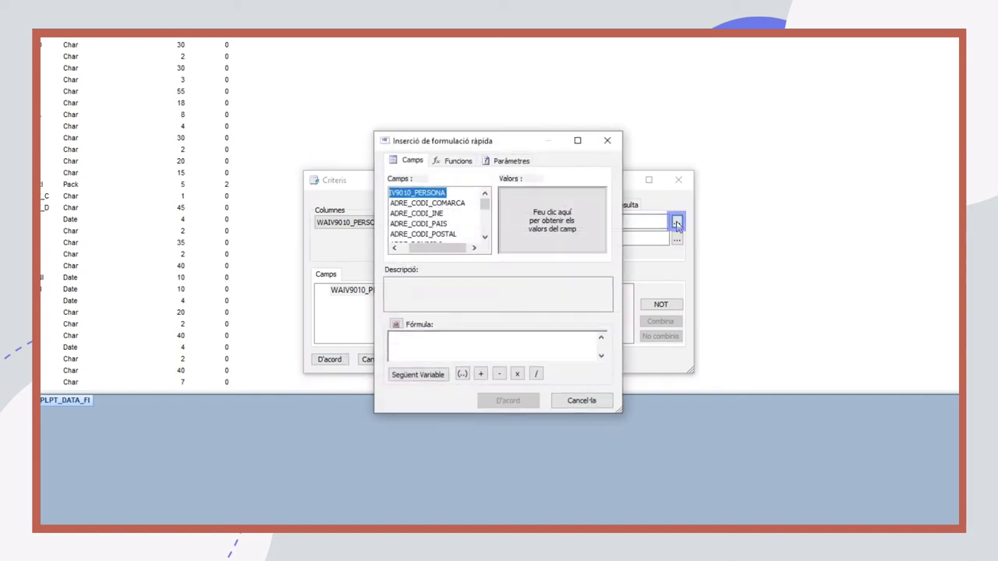
{"action": "left_click", "coordinate": [509, 161]}
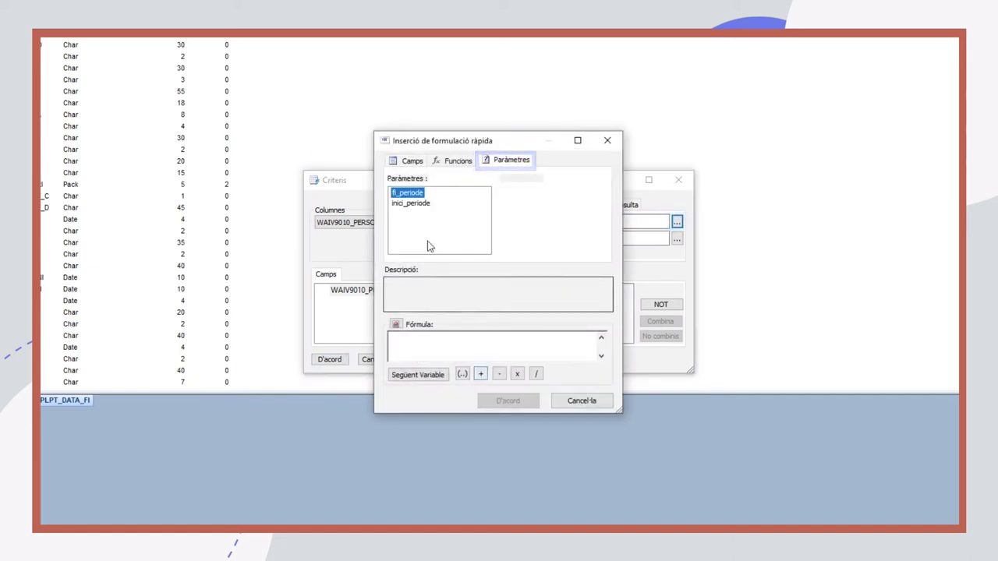
{"action": "left_click", "coordinate": [405, 205]}
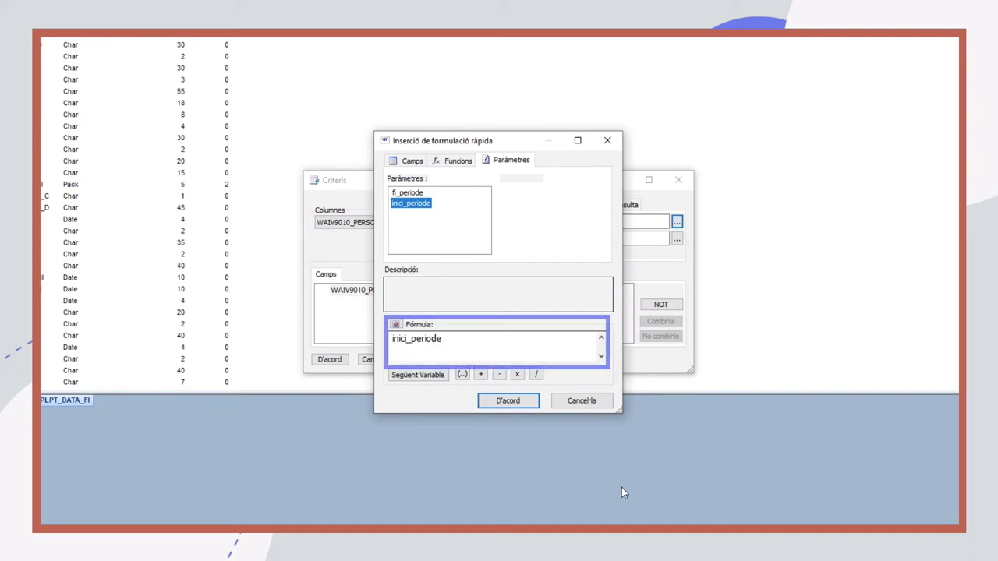
{"action": "left_click", "coordinate": [506, 401]}
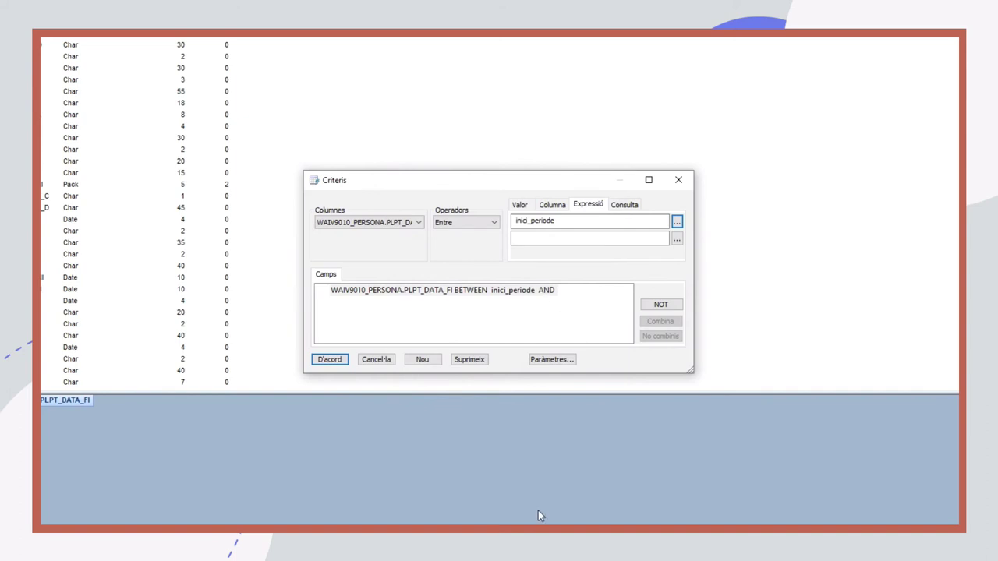
Use the fi_periode parameter as the second expression of the Entre criterion and accept the criterion
{"action": "left_click", "coordinate": [529, 242]}
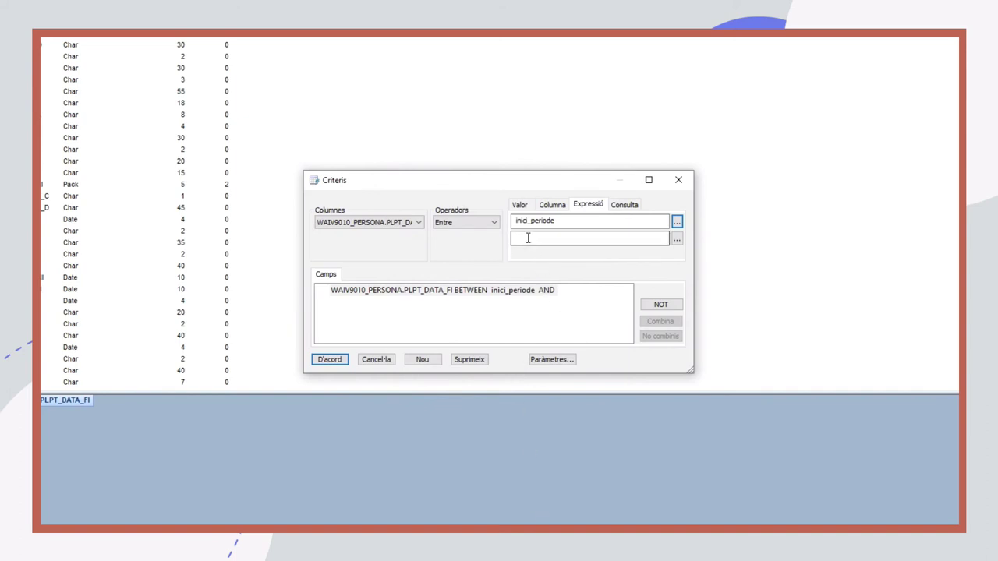
{"action": "left_click", "coordinate": [528, 238]}
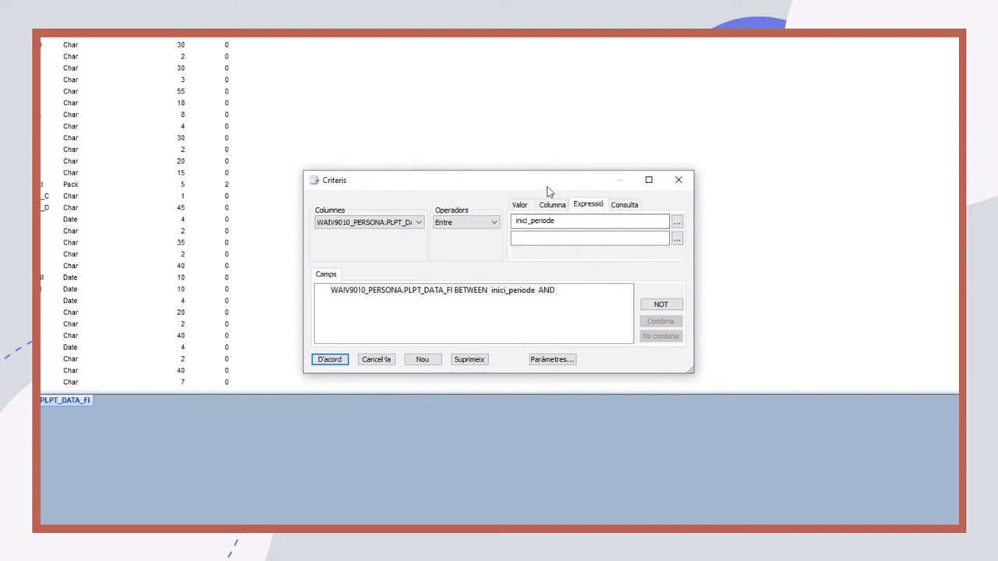
{"action": "left_click", "coordinate": [677, 240]}
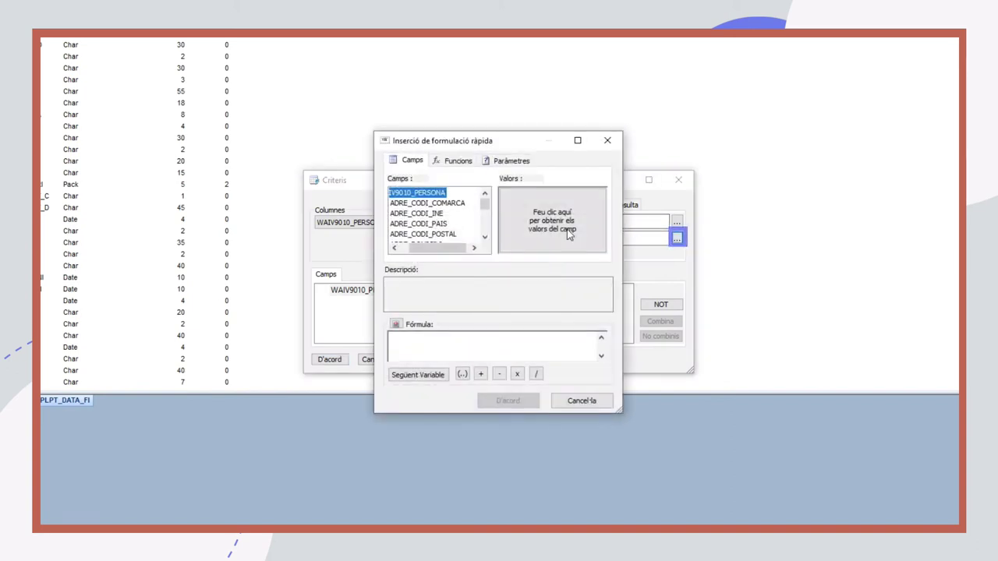
{"action": "left_click", "coordinate": [505, 162]}
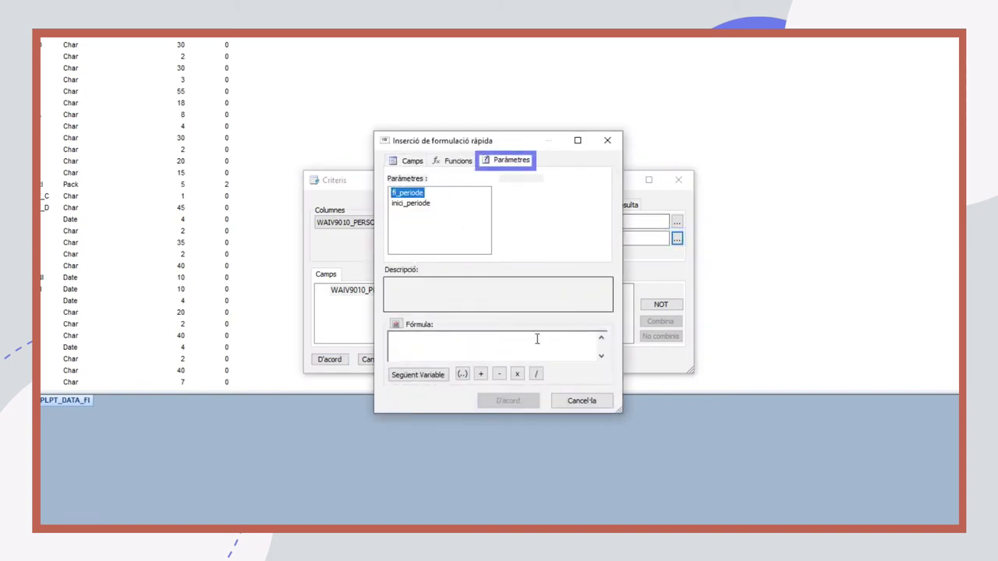
{"action": "double_click", "coordinate": [402, 195]}
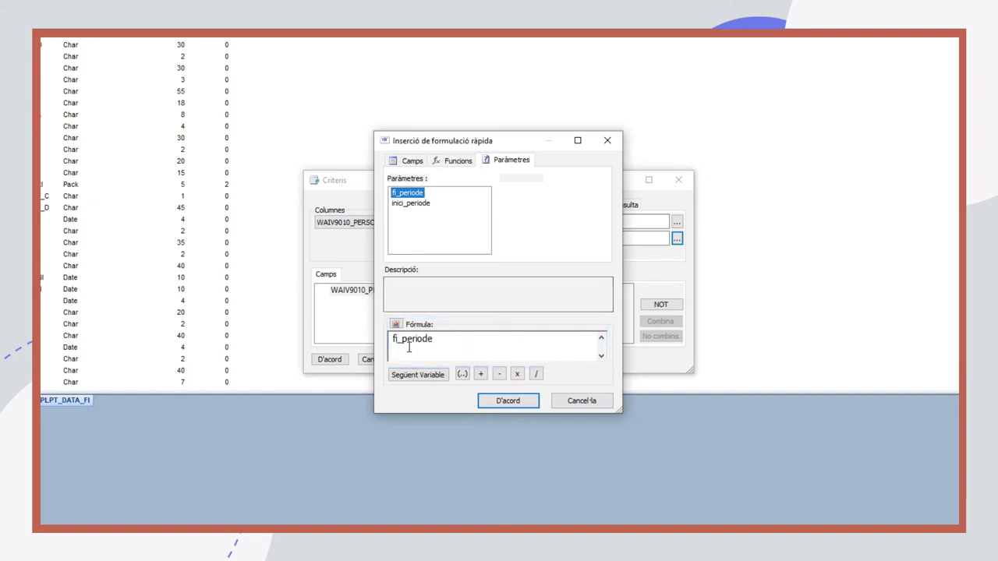
{"action": "left_click", "coordinate": [522, 403]}
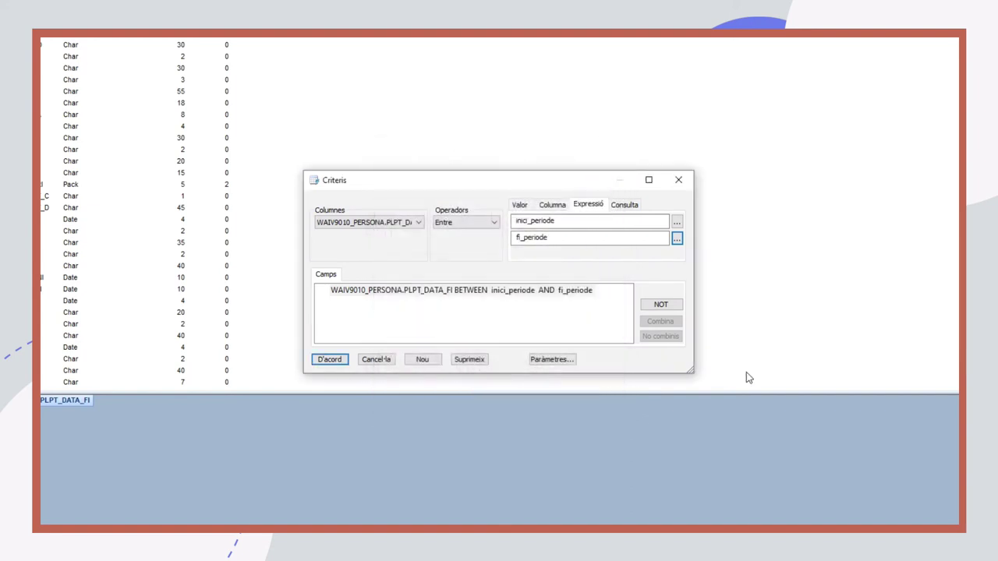
{"action": "left_click", "coordinate": [433, 297]}
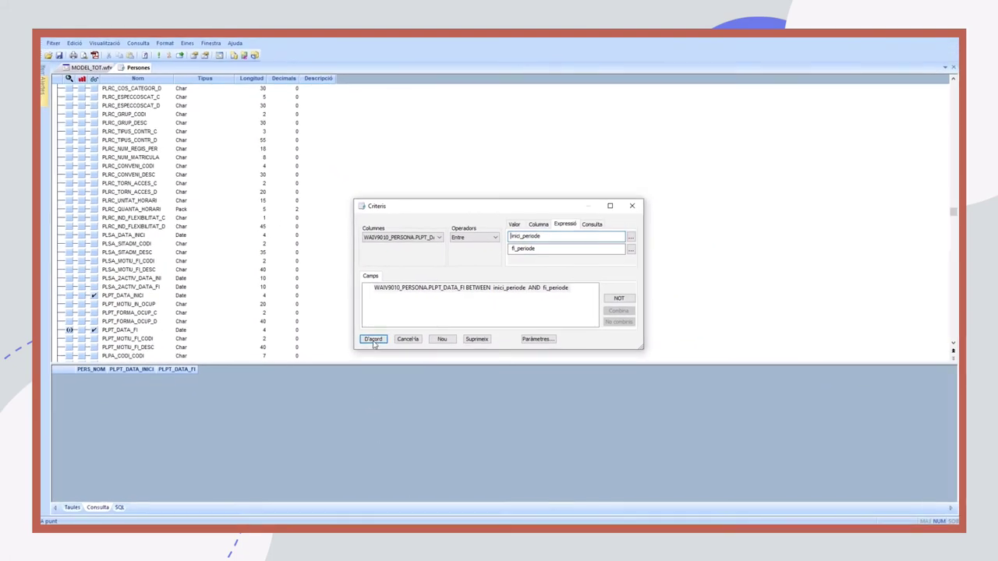
{"action": "left_click", "coordinate": [373, 340]}
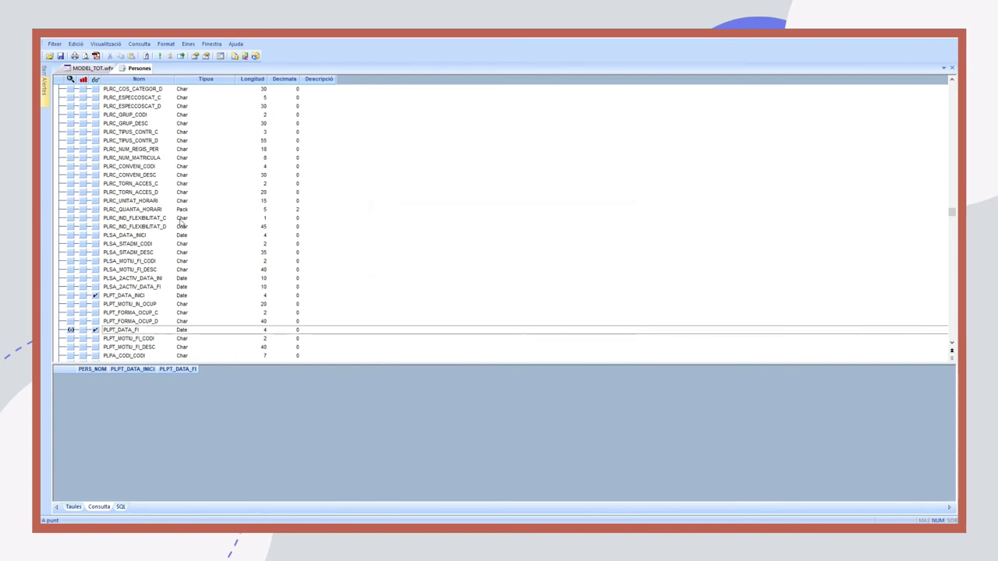
Run the Persones query and choose 01/04/2022 as the first day of the period
{"action": "left_click", "coordinate": [160, 60]}
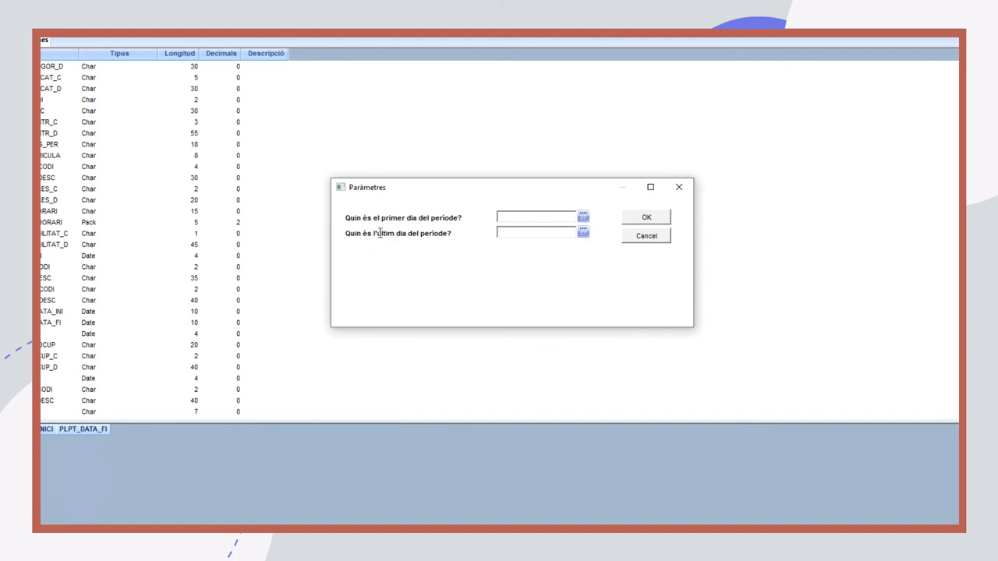
{"action": "left_click", "coordinate": [584, 219]}
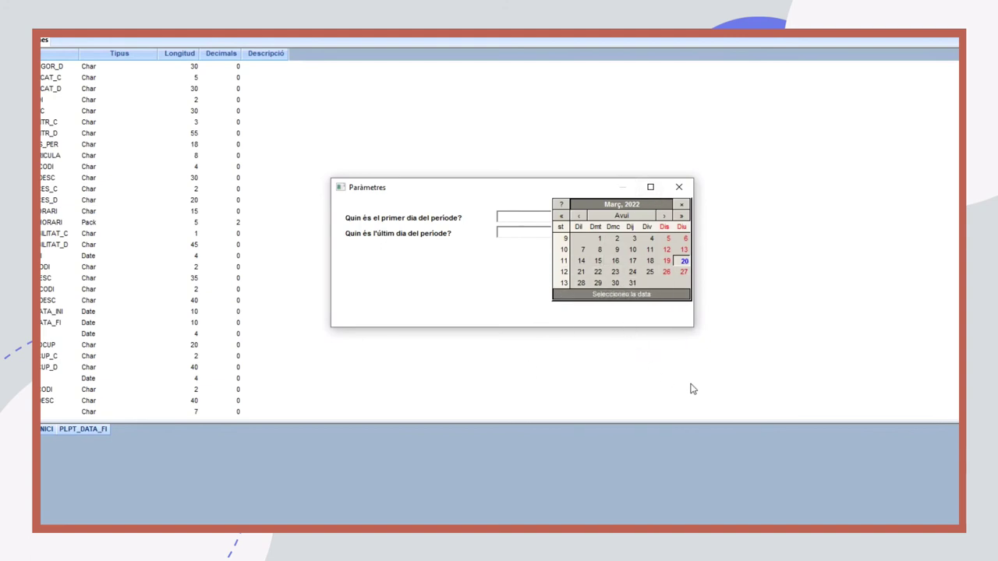
{"action": "left_click", "coordinate": [560, 219]}
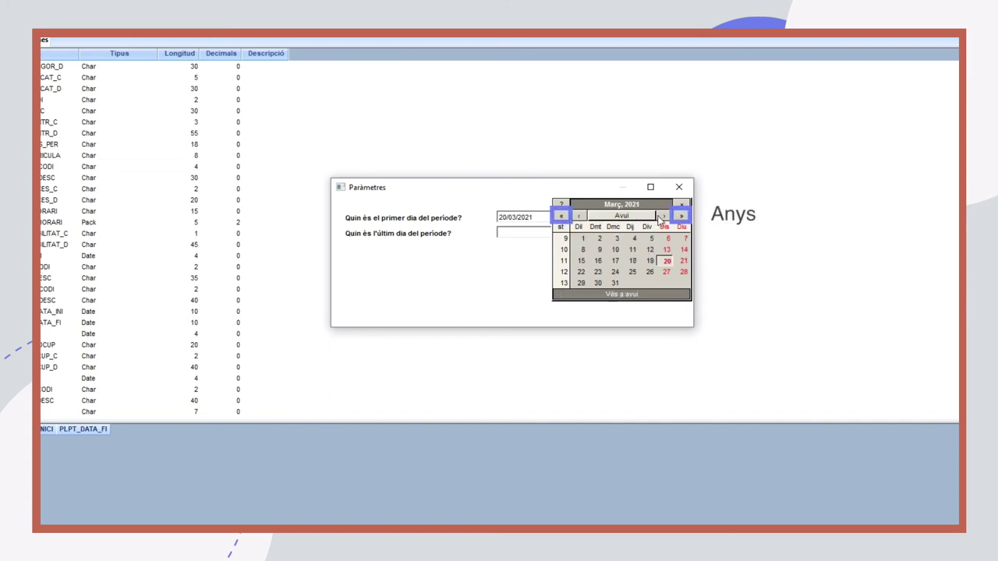
{"action": "left_click", "coordinate": [682, 216]}
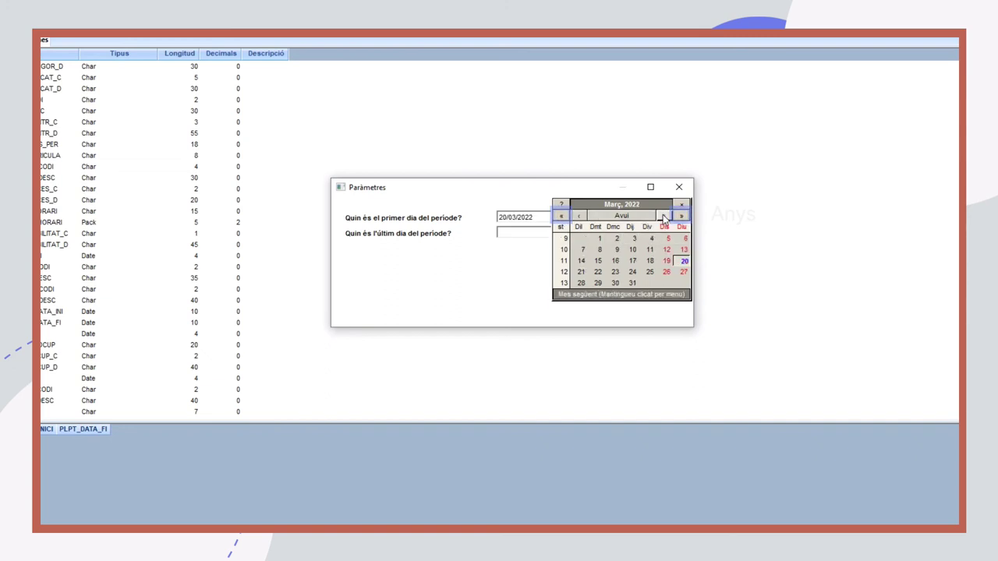
{"action": "left_click", "coordinate": [664, 219]}
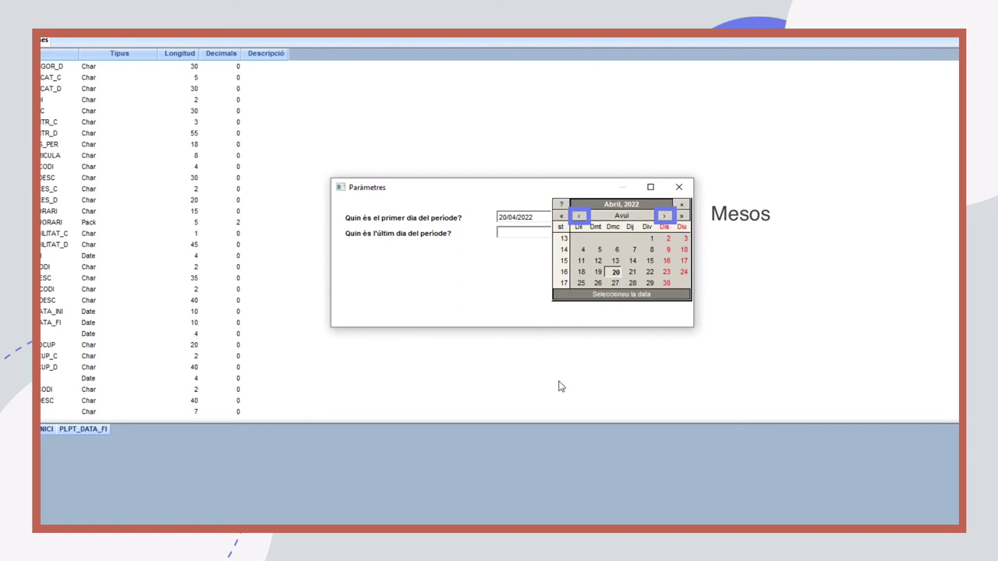
{"action": "left_click", "coordinate": [653, 241]}
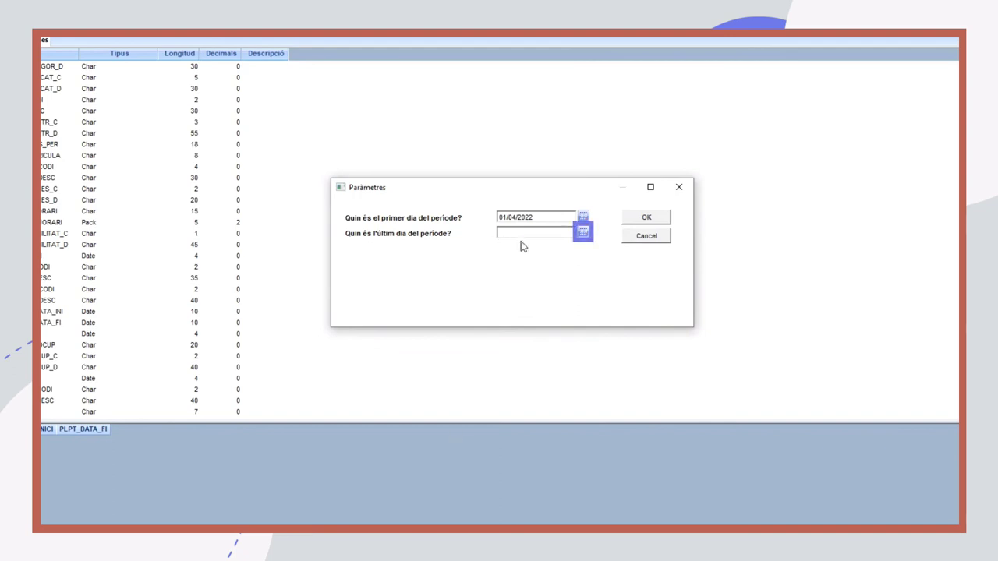
Choose 30/04/2022 as the last day of the period and confirm the parameters to retrieve the records
{"action": "left_click", "coordinate": [583, 234]}
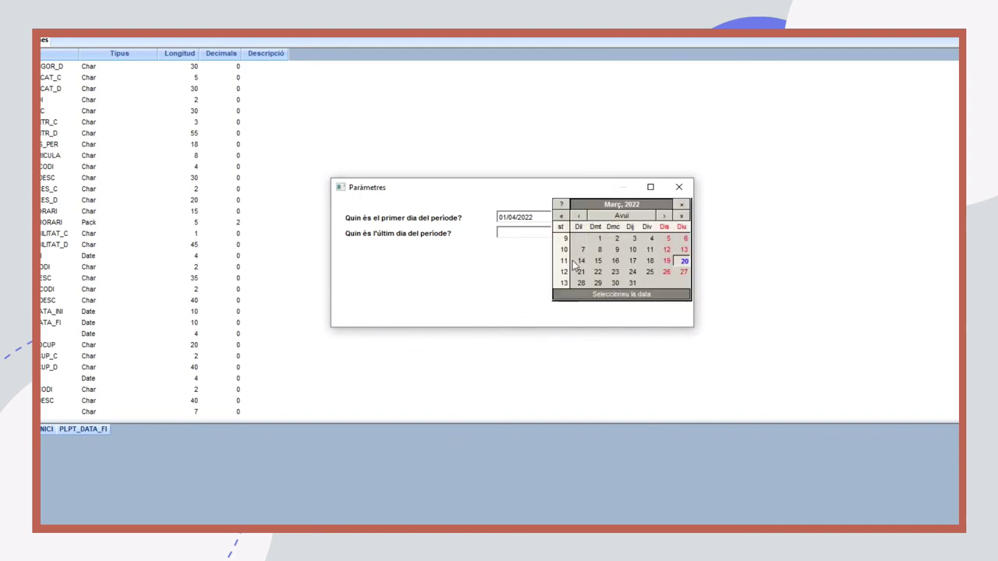
{"action": "left_click", "coordinate": [663, 218]}
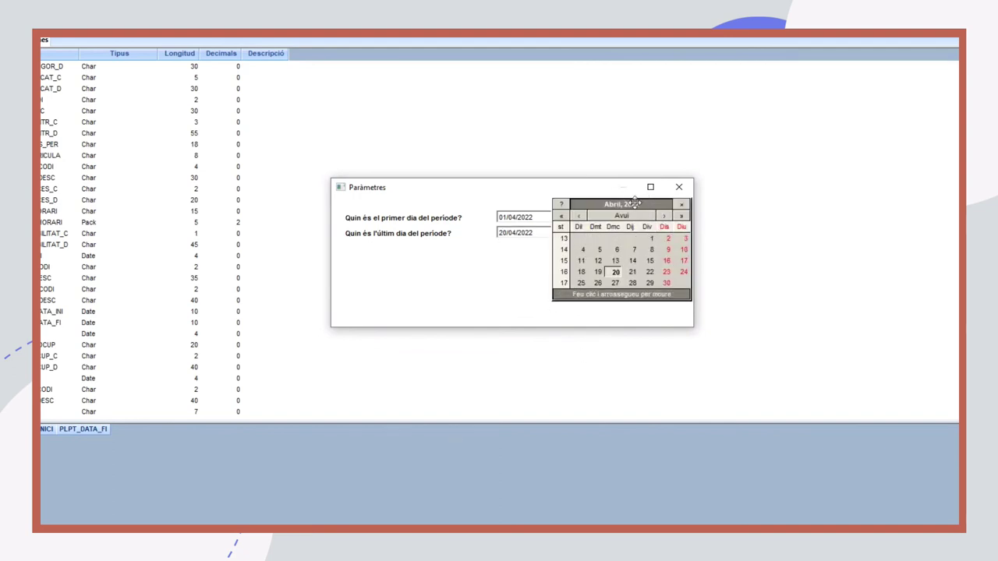
{"action": "left_click", "coordinate": [668, 285]}
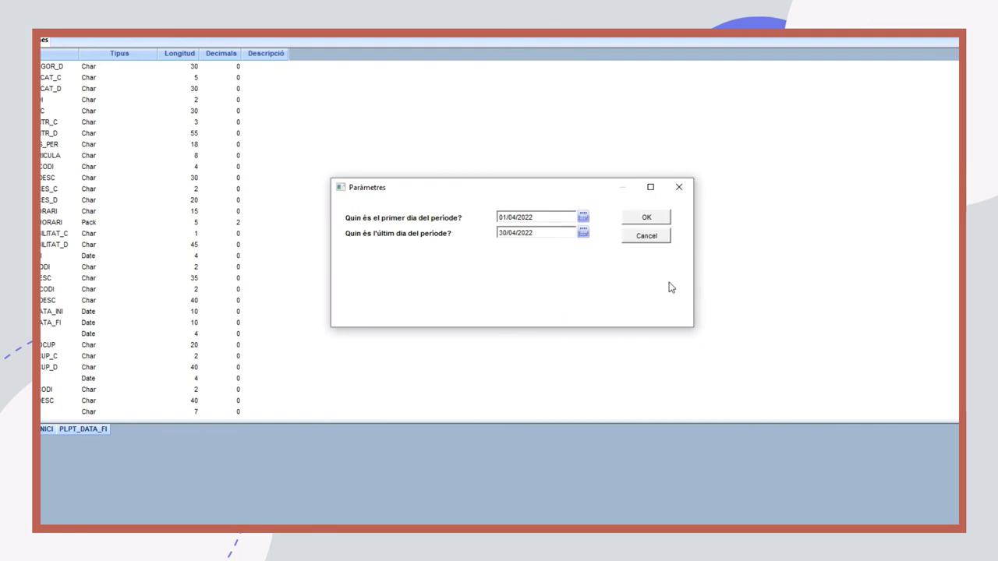
{"action": "left_click", "coordinate": [633, 213]}
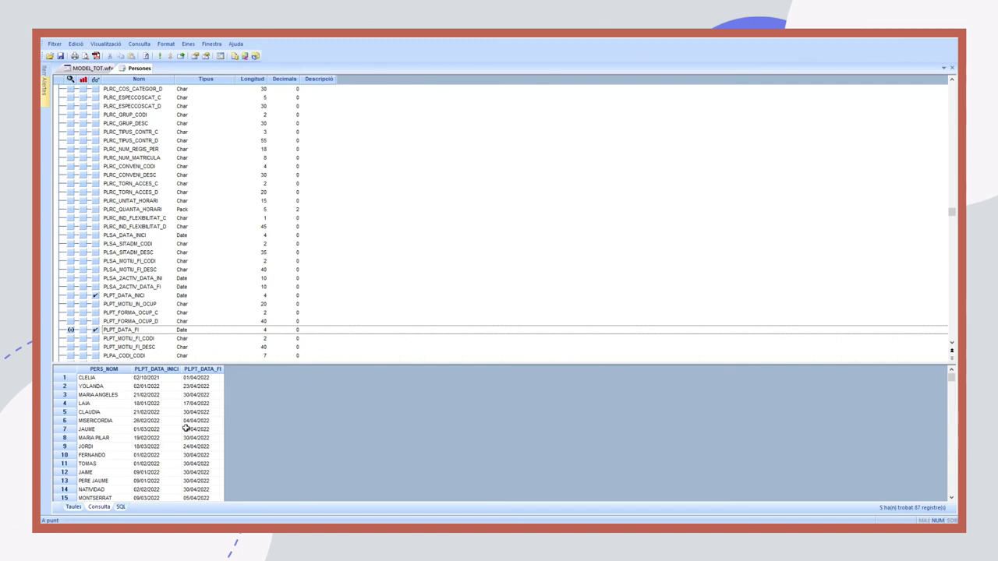
Look through the retrieved records and check that their PLPT_DATA_FI dates fall within the April 2022 period
{"action": "left_click", "coordinate": [184, 428]}
{"action": "scroll", "coordinate": [208, 421], "scroll_direction": "down", "scroll_amount": 18}
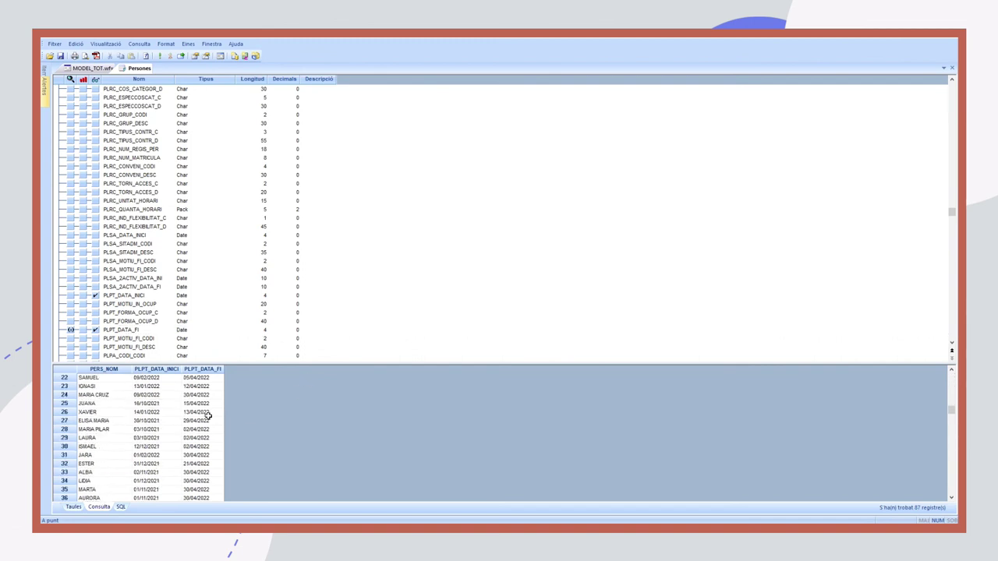
{"action": "scroll", "coordinate": [262, 445], "scroll_direction": "down", "scroll_amount": 5}
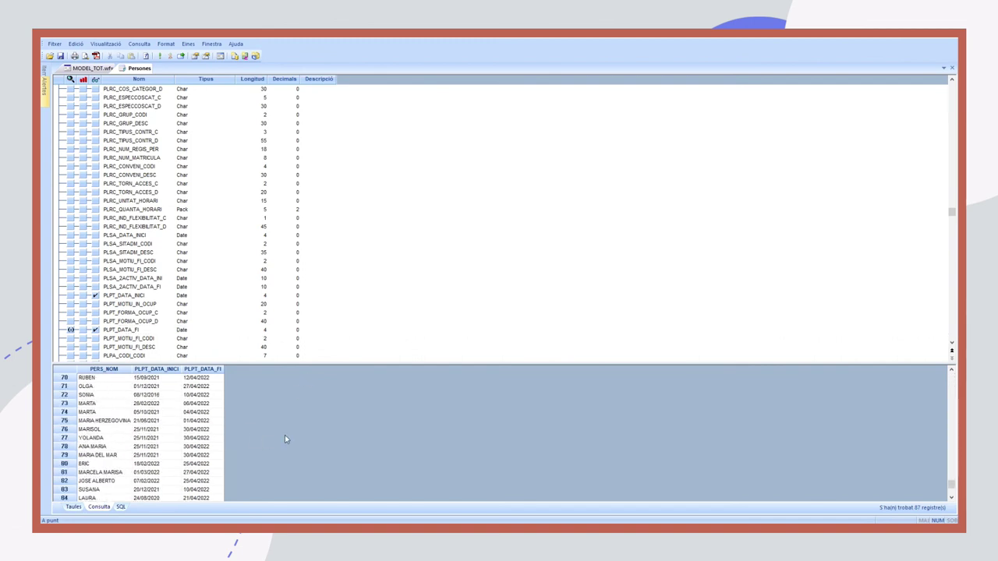
{"action": "scroll", "coordinate": [205, 408], "scroll_direction": "up", "scroll_amount": 12}
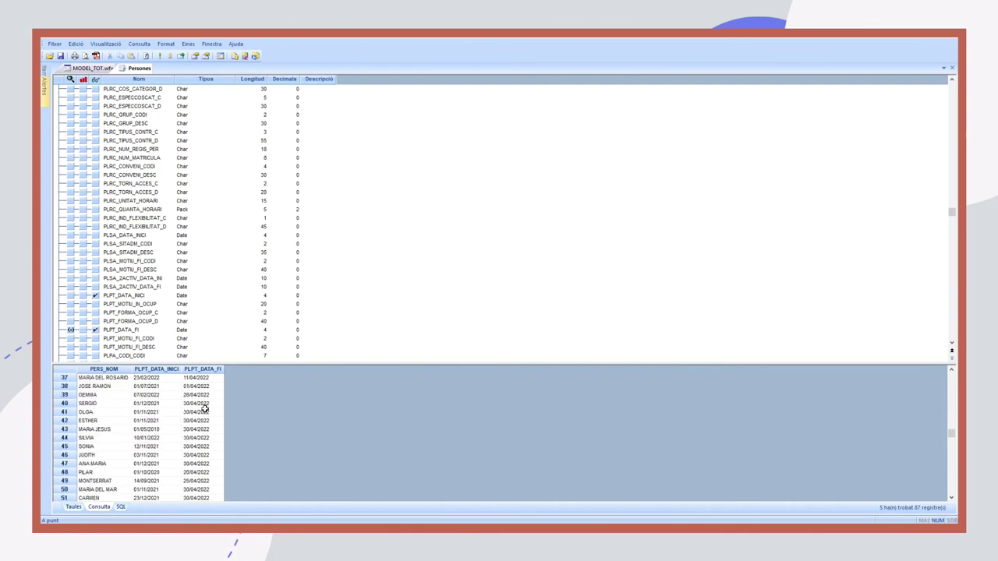
Run the Persones query again and choose 01/05/2022 as the first day of the period
{"action": "left_click", "coordinate": [160, 57]}
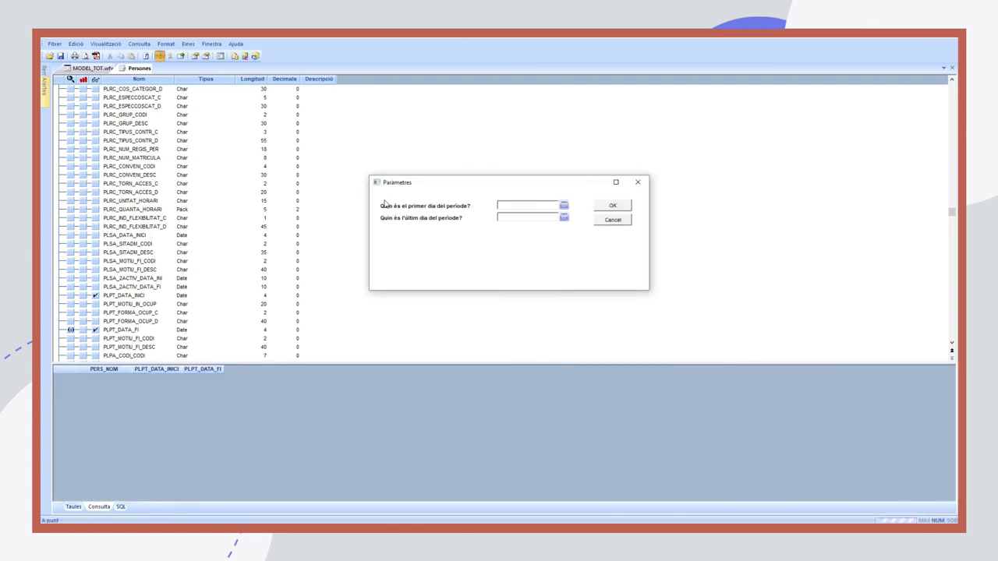
{"action": "left_click", "coordinate": [563, 206]}
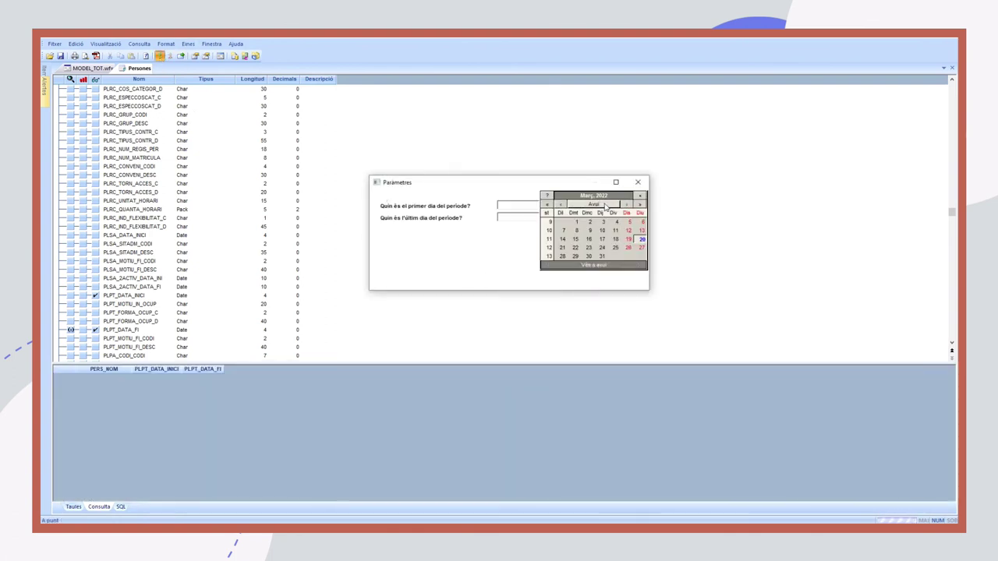
{"action": "left_click", "coordinate": [593, 204]}
{"action": "left_click", "coordinate": [643, 221]}
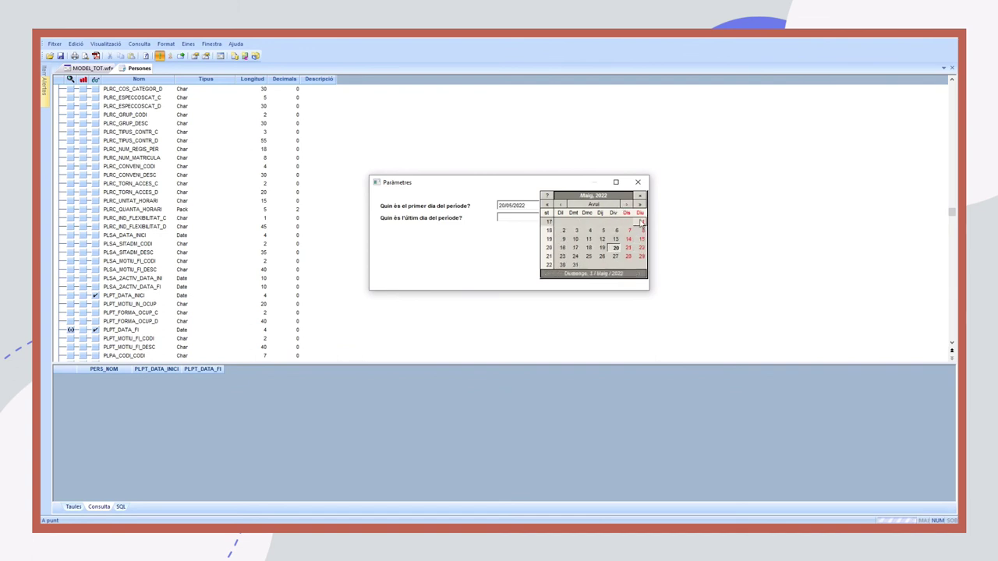
Choose 31/05/2022 as the last day of the period, confirm the parameters and look through the retrieved records
{"action": "left_click", "coordinate": [564, 206]}
{"action": "double_click", "coordinate": [626, 204]}
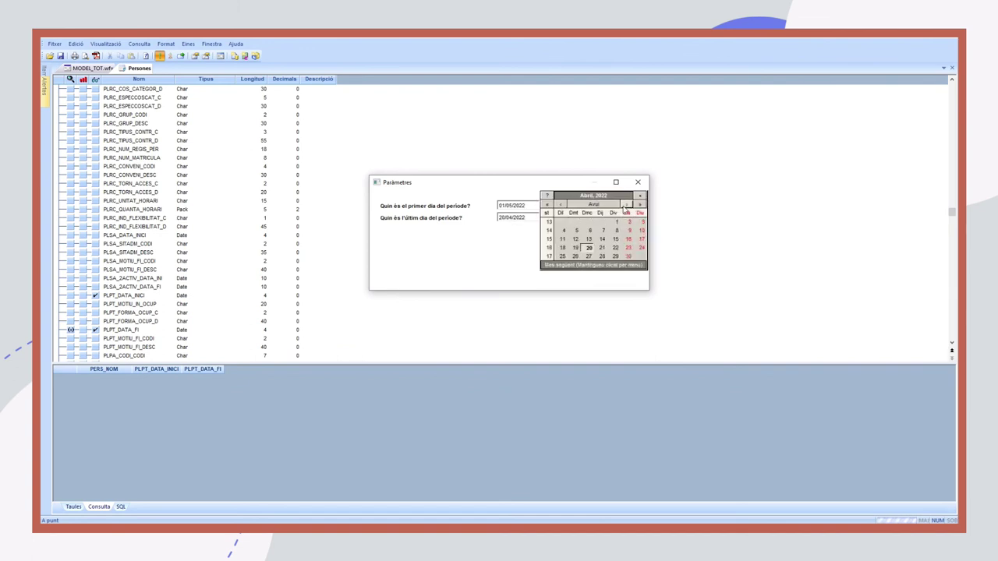
{"action": "left_click", "coordinate": [575, 265]}
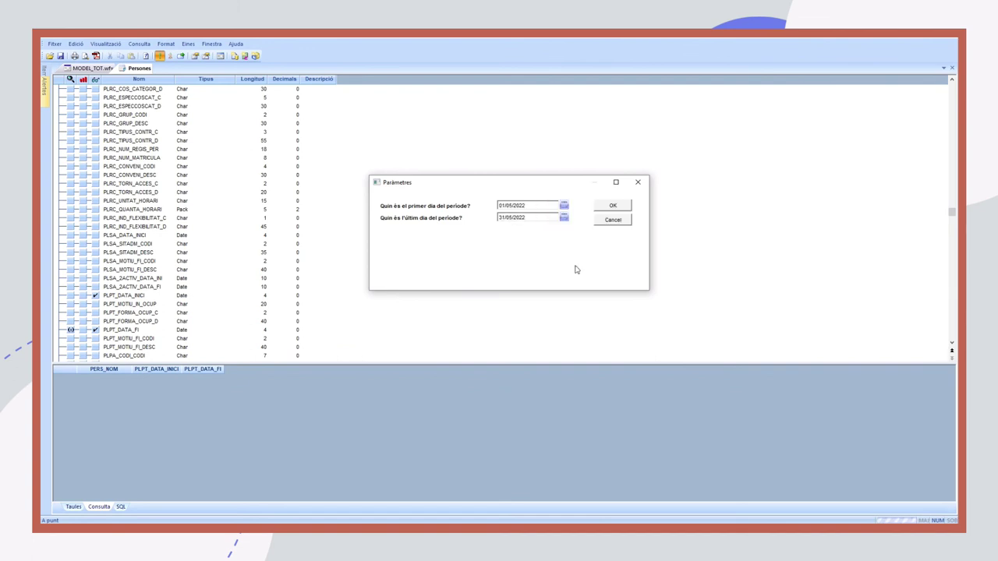
{"action": "left_click", "coordinate": [613, 205]}
{"action": "scroll", "coordinate": [183, 441], "scroll_direction": "down", "scroll_amount": 19}
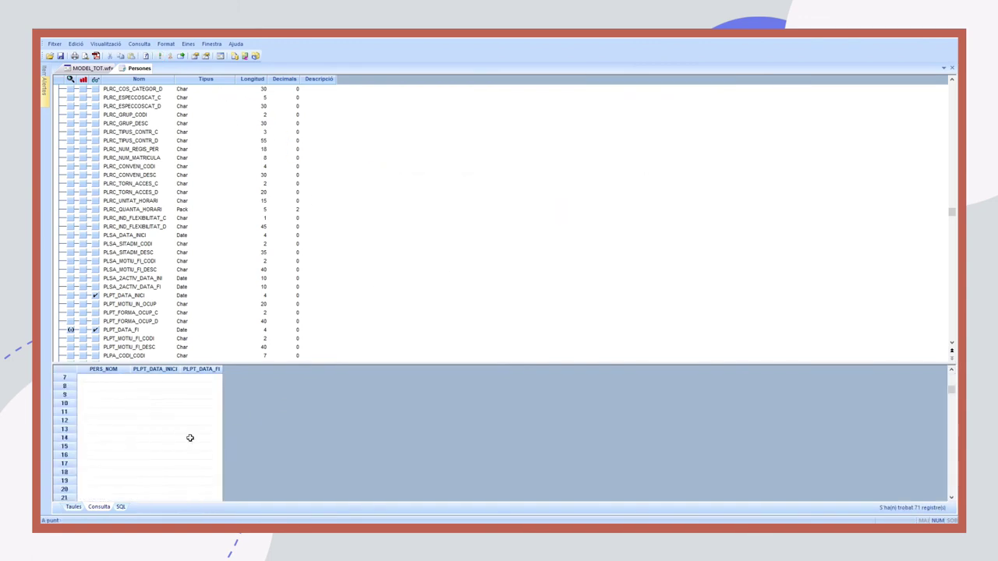